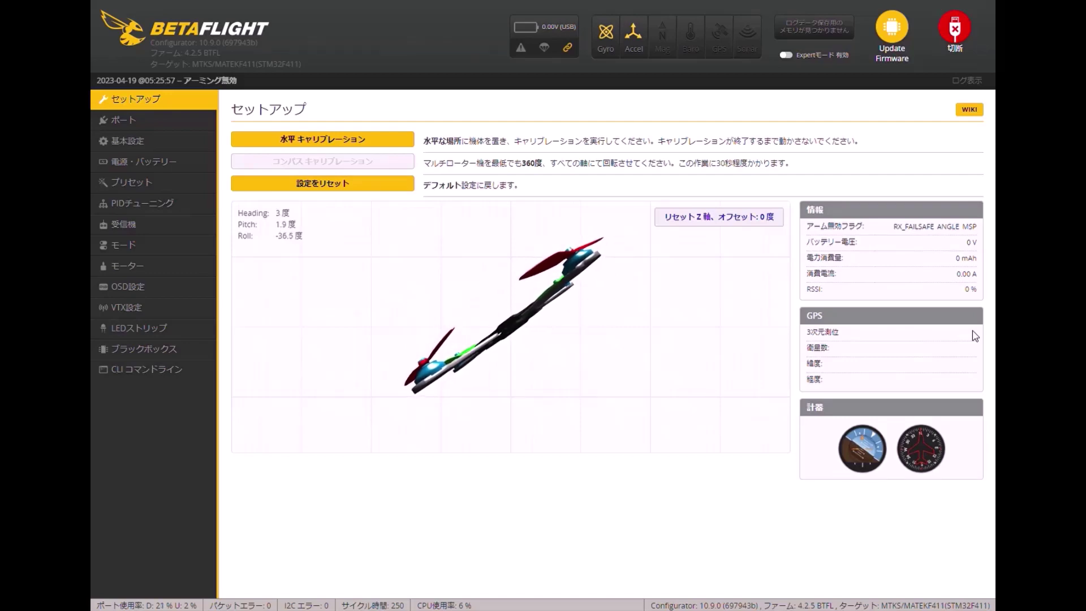
Step: Replace the craft name in the basic configuration with the pilot's name and call sign
{"action": "left_click", "coordinate": [153, 121]}
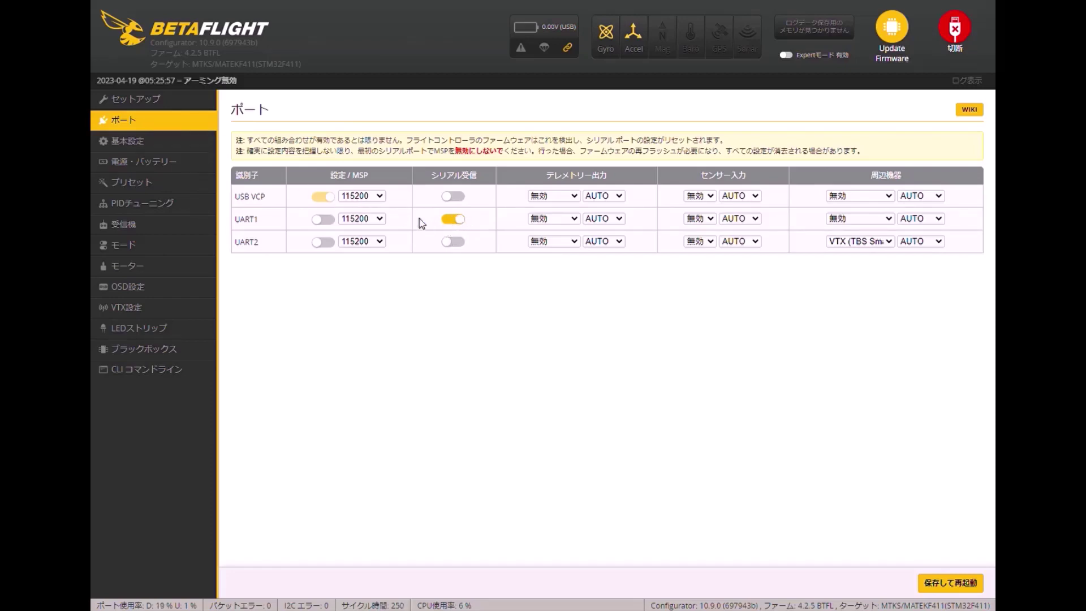
{"action": "left_click", "coordinate": [189, 147]}
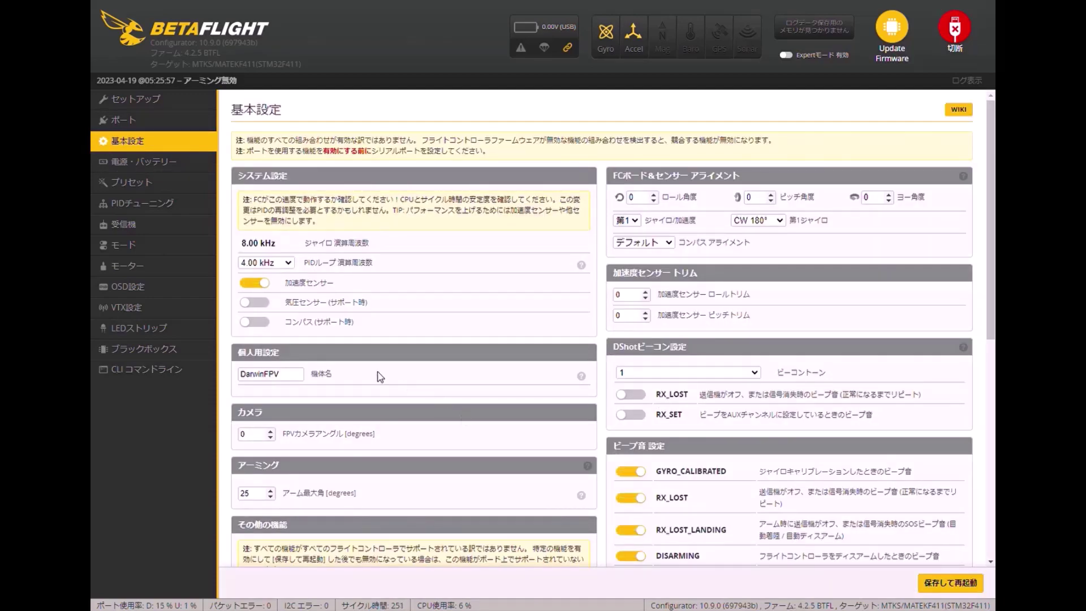
{"action": "scroll", "coordinate": [313, 373], "scroll_direction": "down", "scroll_amount": 1}
{"action": "left_click", "coordinate": [294, 314]}
{"action": "key", "text": "BackSpace"}
{"action": "key", "text": "BackSpace"}
{"action": "key", "text": "BackSpace"}
{"action": "key", "text": "BackSpace"}
{"action": "key", "text": "BackSpace"}
{"action": "key", "text": "BackSpace"}
{"action": "key", "text": "BackSpace"}
{"action": "key", "text": "BackSpace"}
{"action": "key", "text": "BackSpace"}
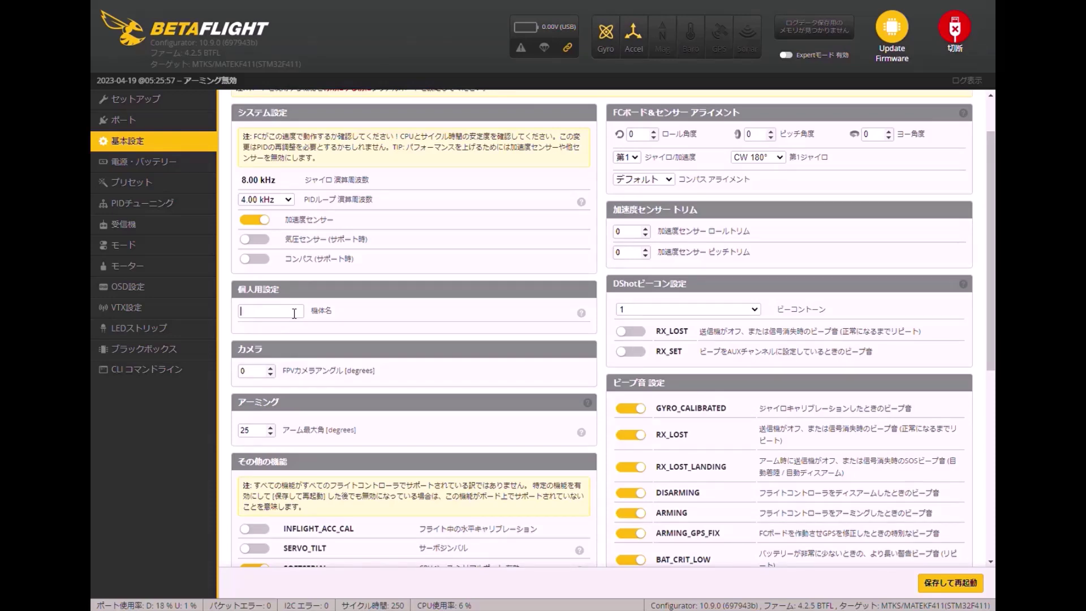
{"action": "type", "text": "Nabe@JL7MGJ"}
Step: Disable the permanent AIRMODE feature in the basic configuration, then save the changes and reboot the flight controller
{"action": "scroll", "coordinate": [402, 334], "scroll_direction": "down", "scroll_amount": 3}
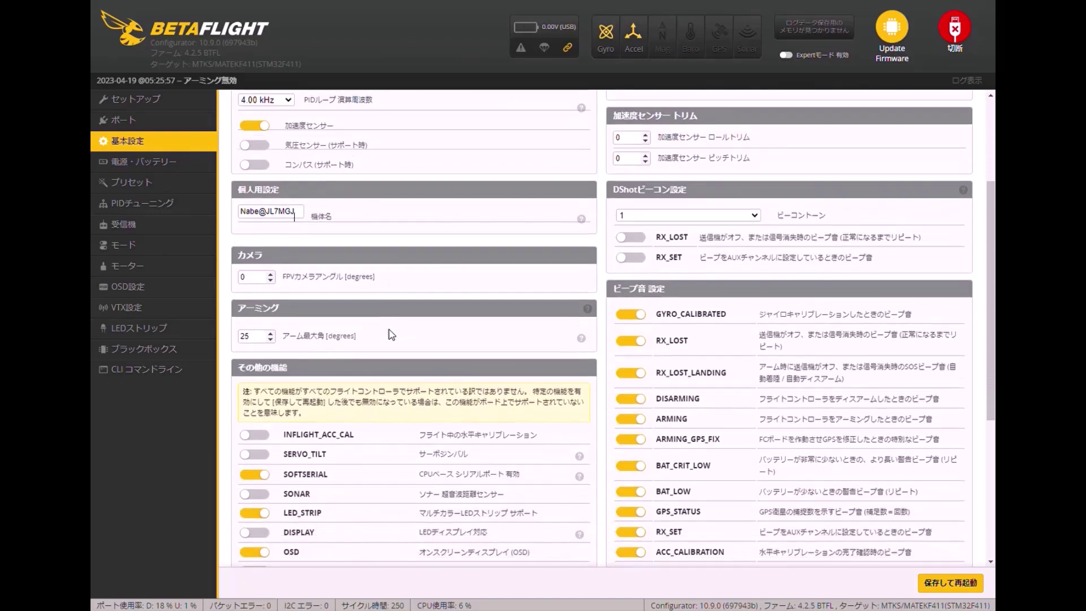
{"action": "scroll", "coordinate": [383, 333], "scroll_direction": "down", "scroll_amount": 4}
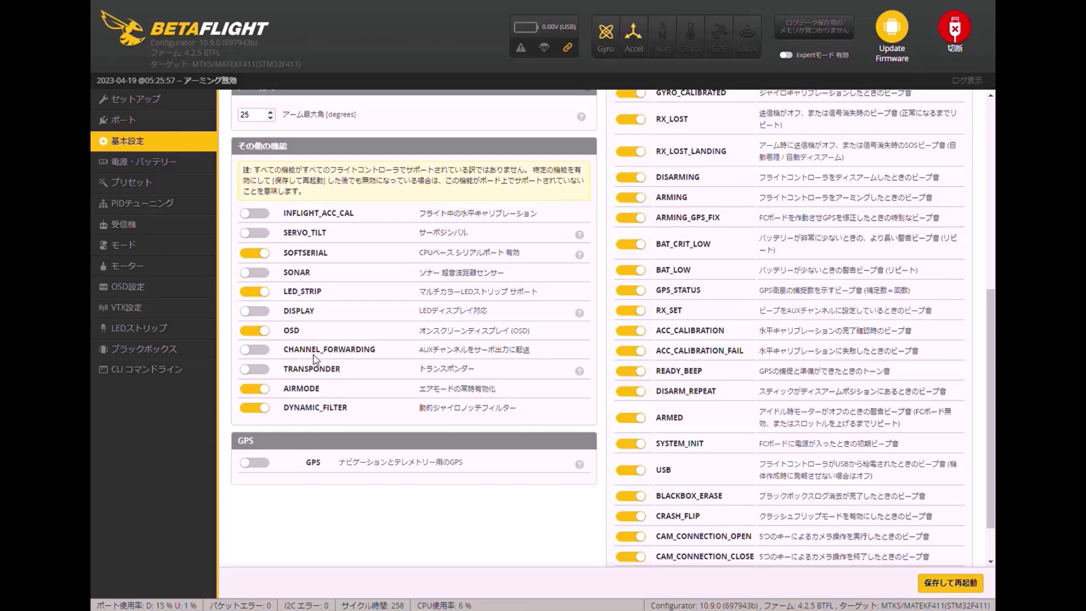
{"action": "left_click", "coordinate": [255, 393]}
{"action": "left_click", "coordinate": [943, 585]}
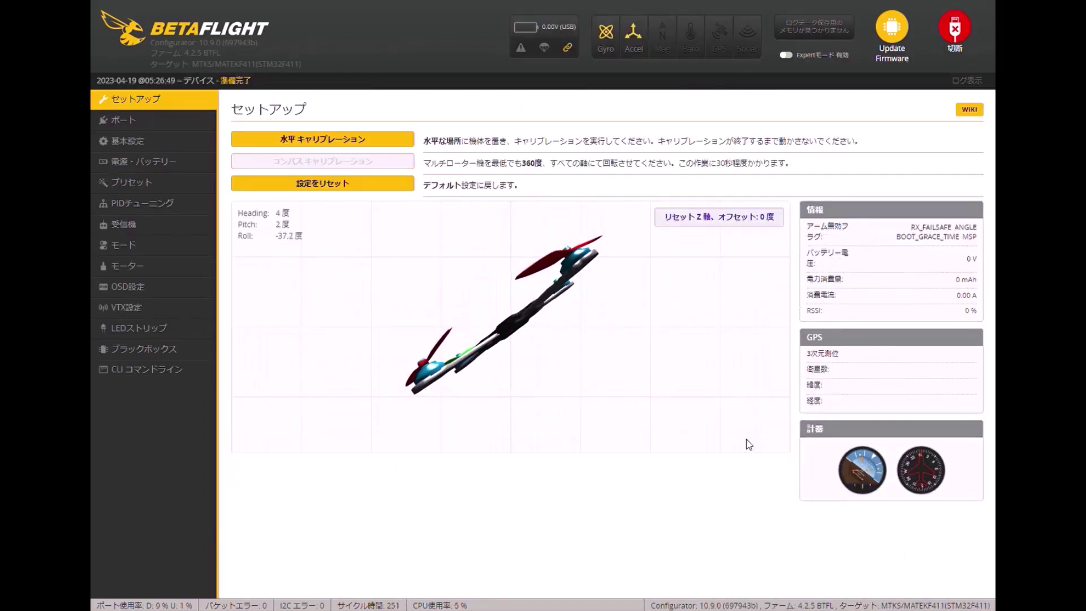
Step: Set the serial receiver protocol to CRSF, then save and reboot the flight controller
{"action": "left_click", "coordinate": [170, 164]}
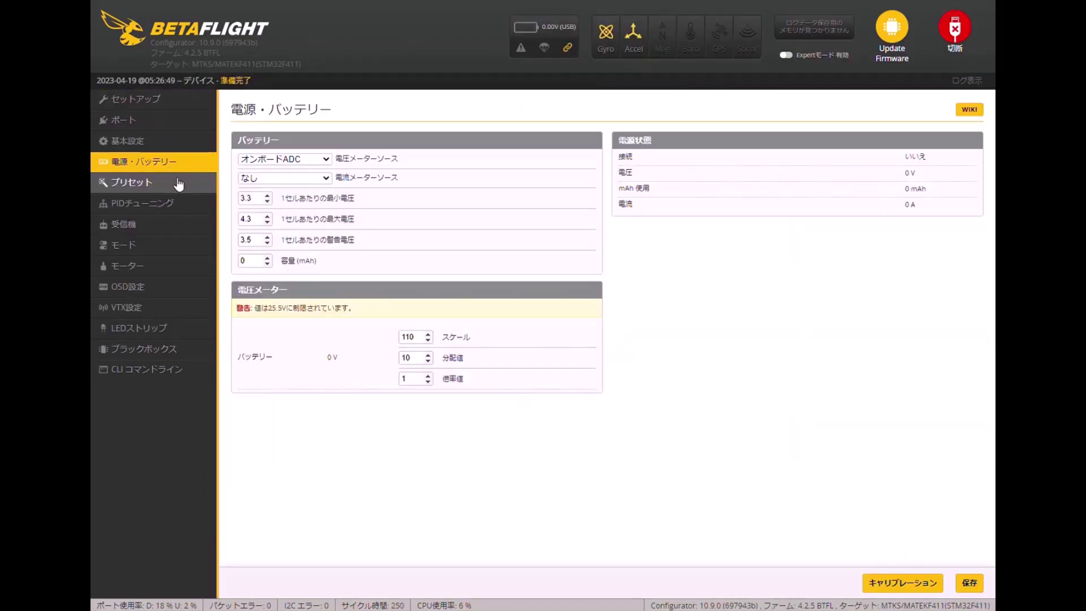
{"action": "left_click", "coordinate": [177, 183]}
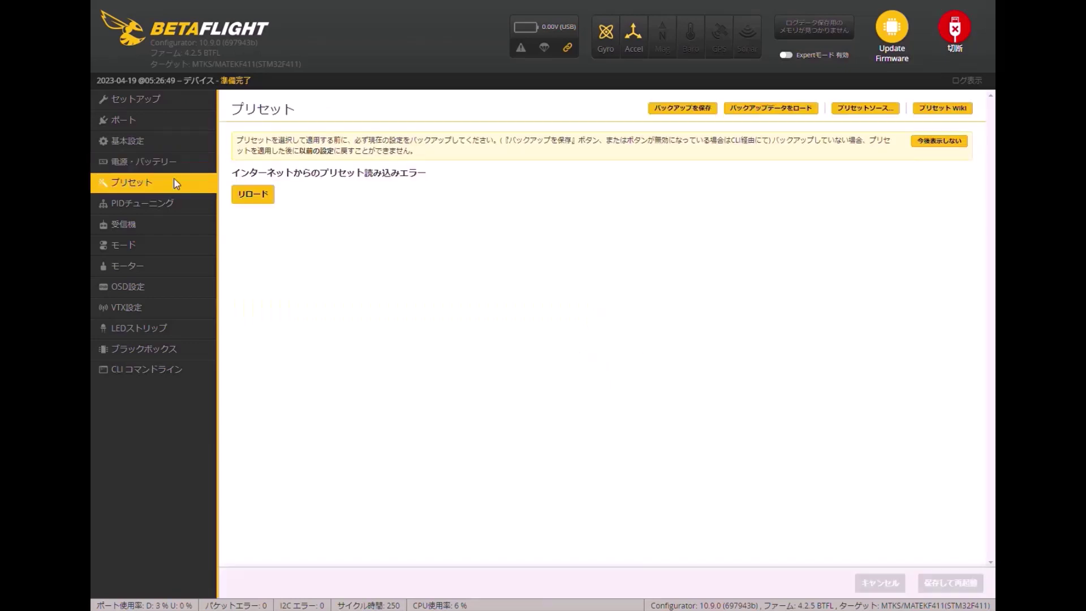
{"action": "left_click", "coordinate": [174, 210]}
{"action": "left_click", "coordinate": [175, 228]}
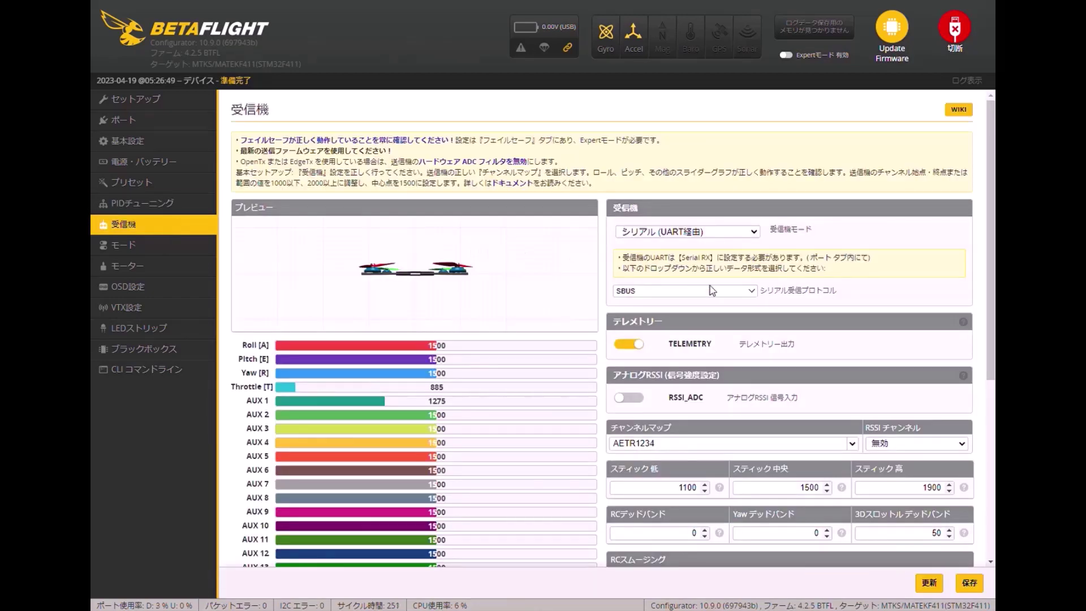
{"action": "left_click", "coordinate": [716, 291]}
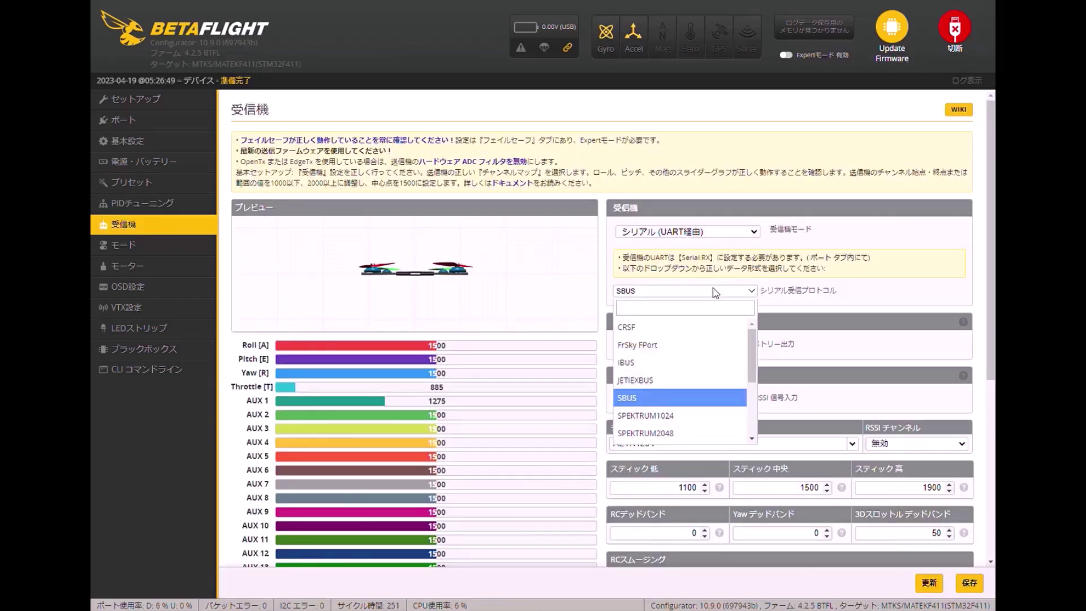
{"action": "left_click", "coordinate": [679, 327]}
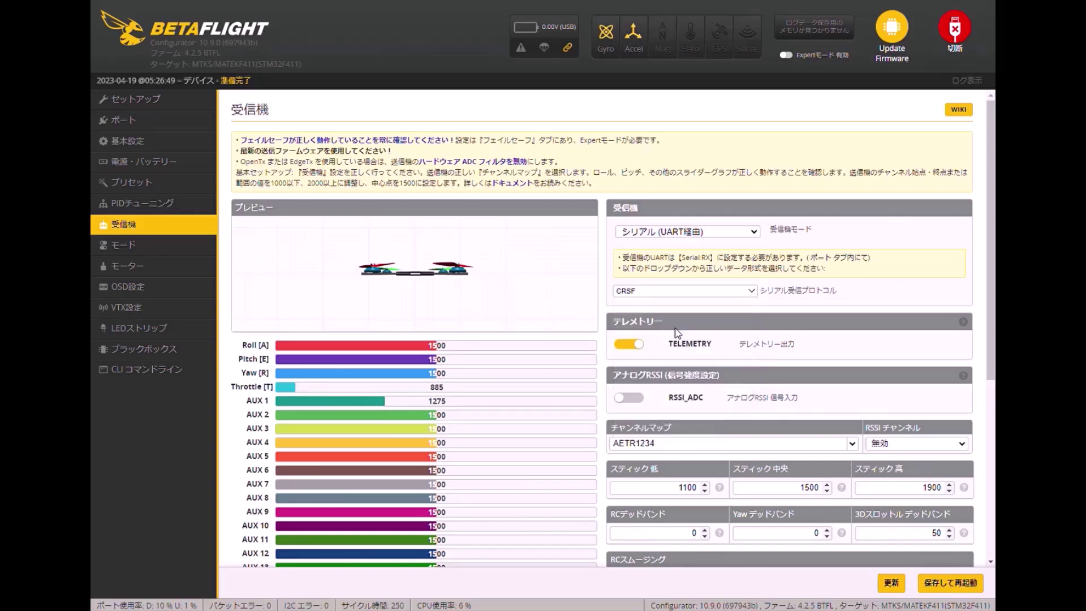
{"action": "left_click", "coordinate": [933, 588]}
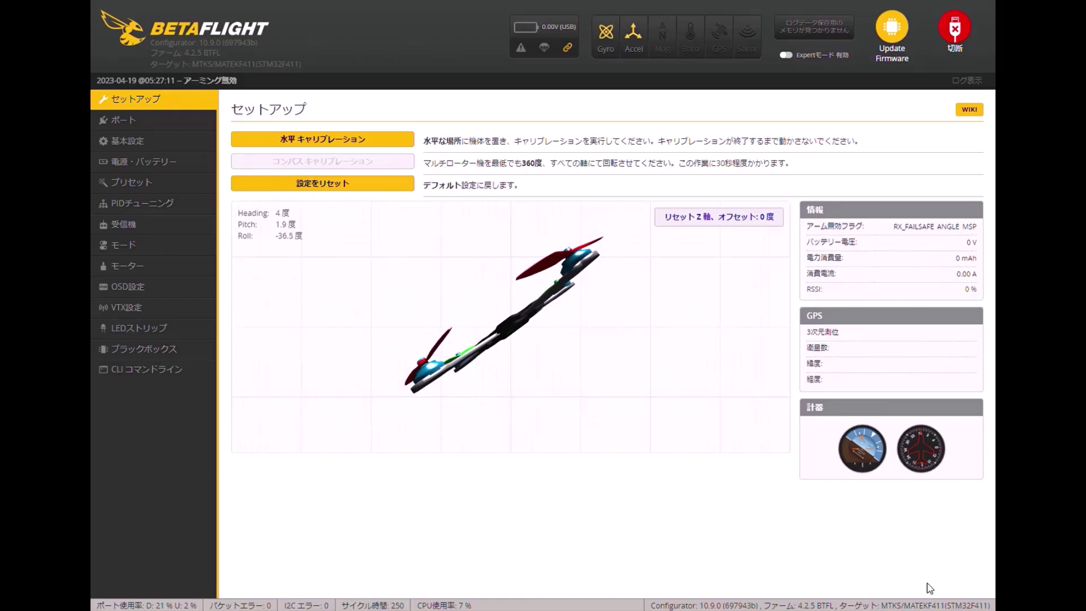
Step: Set the receiver's low stick threshold to 1000
{"action": "left_click", "coordinate": [178, 221]}
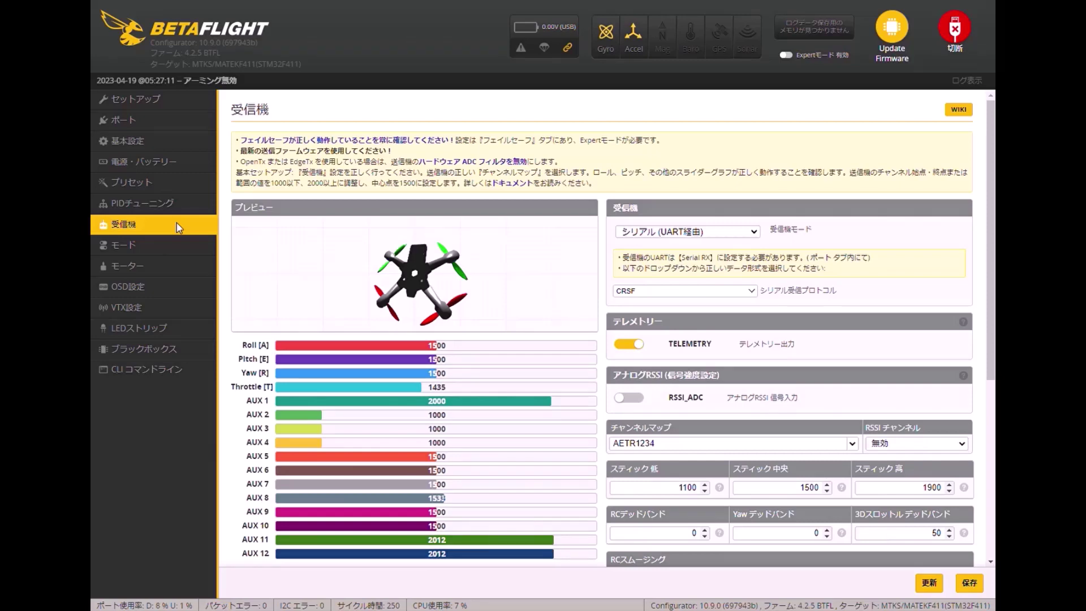
{"action": "scroll", "coordinate": [653, 424], "scroll_direction": "down", "scroll_amount": 5}
{"action": "type", "text": "0"}
{"action": "key", "text": "BackSpace"}
{"action": "key", "text": "BackSpace"}
{"action": "key", "text": "BackSpace"}
{"action": "type", "text": "0"}
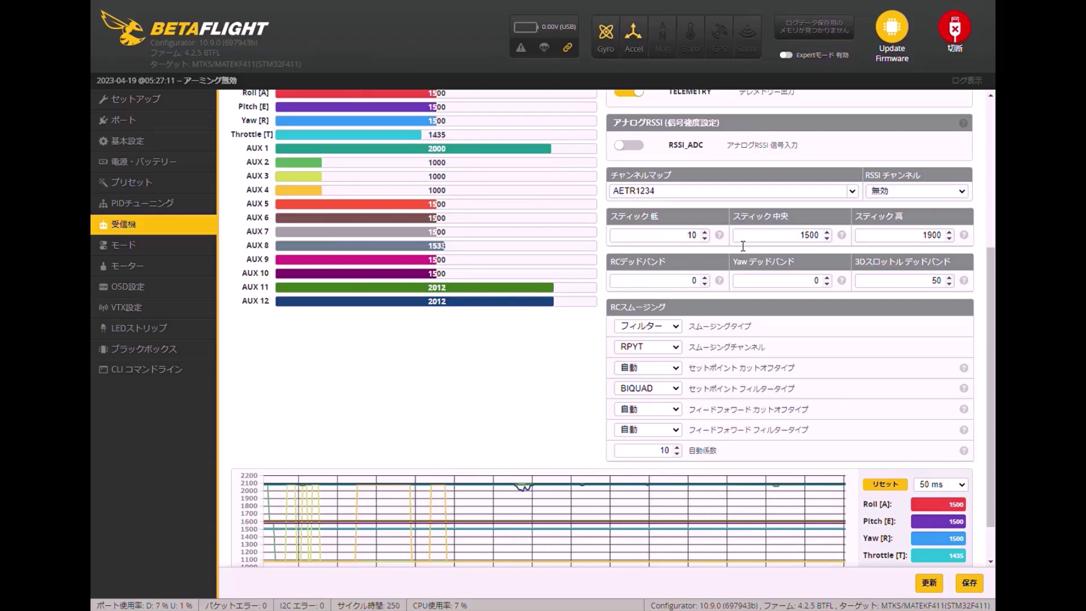
{"action": "type", "text": "00"}
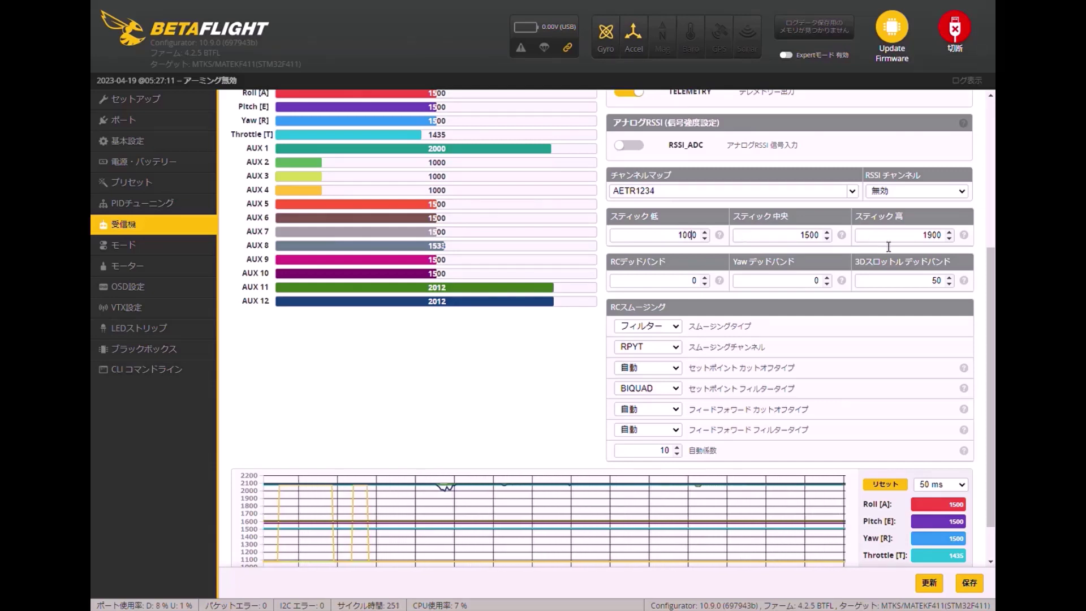
Step: Set the receiver's high stick threshold to 2000 and save the receiver settings
{"action": "left_click", "coordinate": [946, 240]}
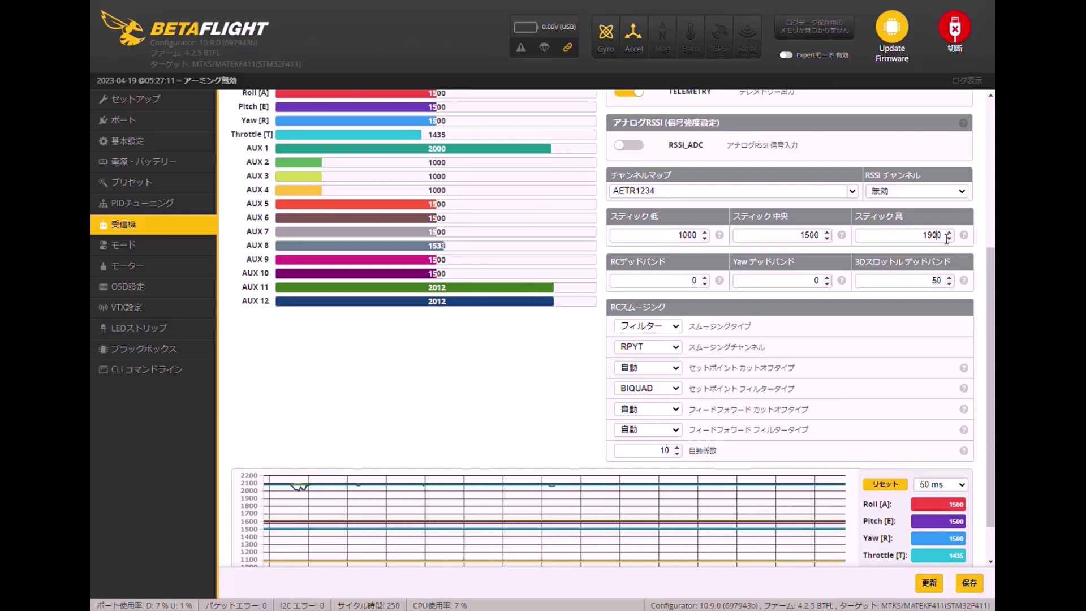
{"action": "key", "text": "BackSpace"}
{"action": "key", "text": "BackSpace"}
{"action": "key", "text": "BackSpace"}
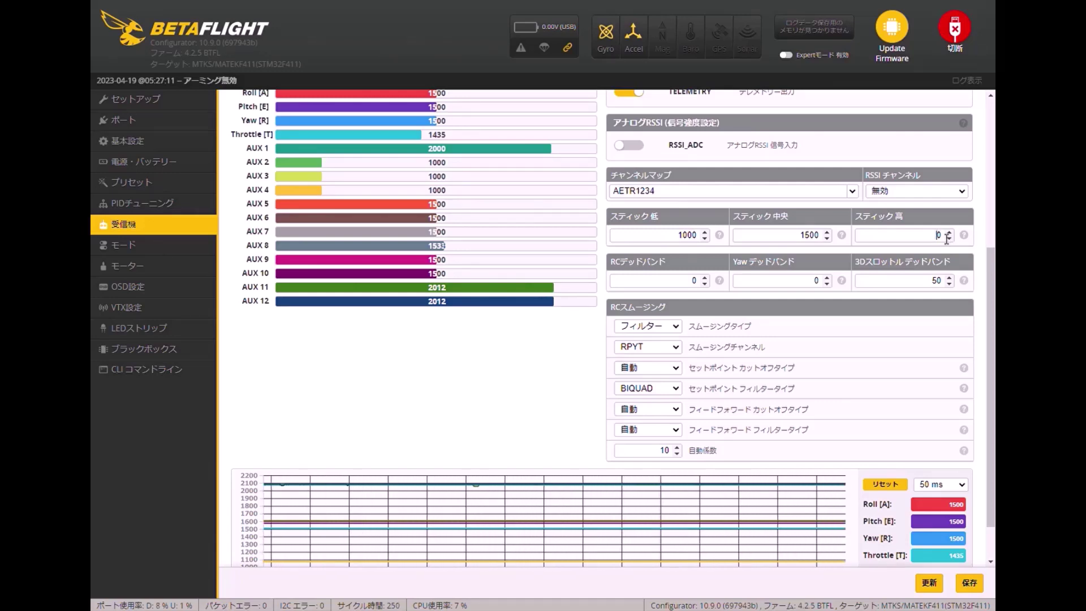
{"action": "type", "text": "2000"}
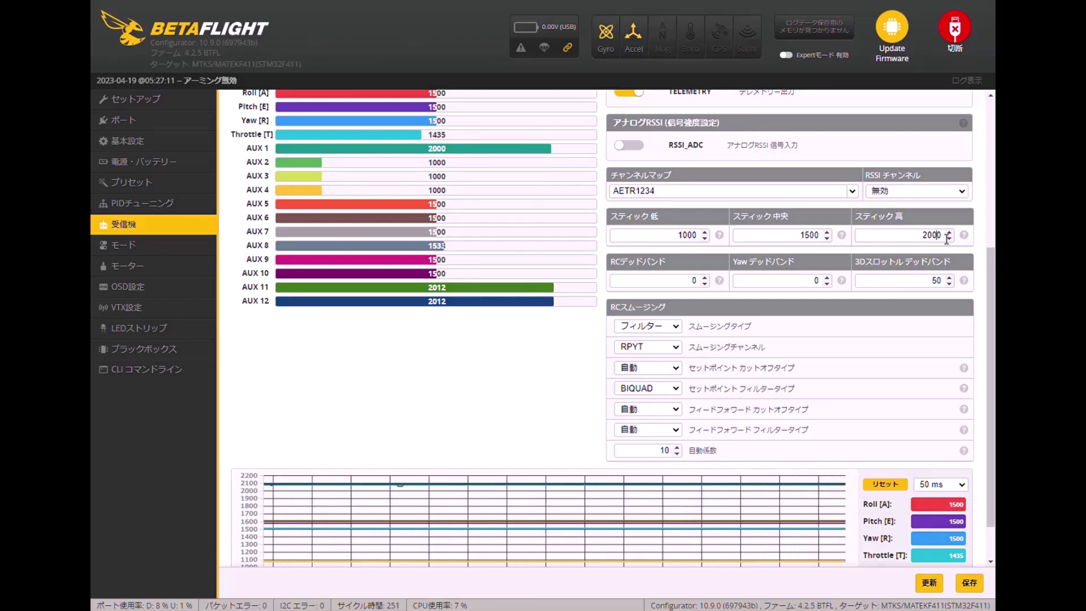
{"action": "left_click", "coordinate": [971, 586]}
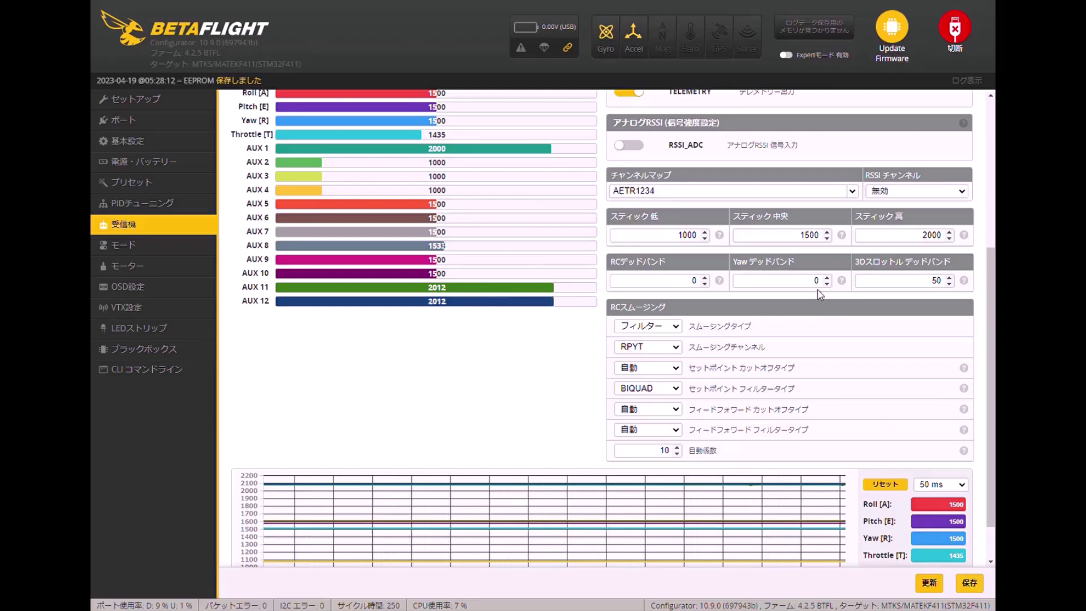
Step: Refresh the receiver data and save the receiver settings again
{"action": "scroll", "coordinate": [819, 294], "scroll_direction": "up", "scroll_amount": 5}
{"action": "scroll", "coordinate": [507, 300], "scroll_direction": "down", "scroll_amount": 5}
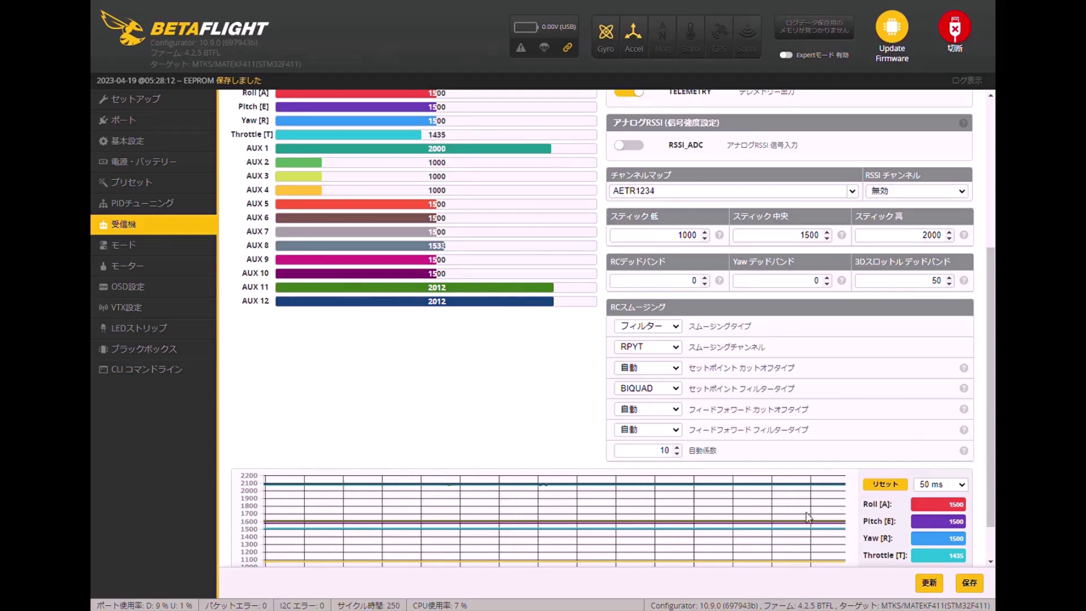
{"action": "left_click", "coordinate": [928, 583]}
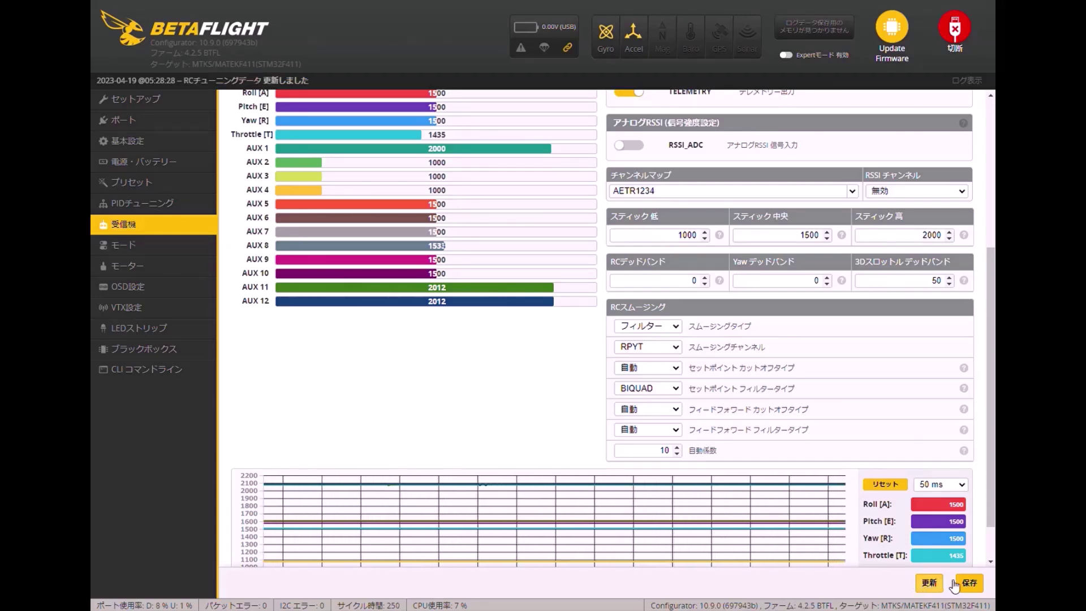
{"action": "left_click", "coordinate": [969, 583]}
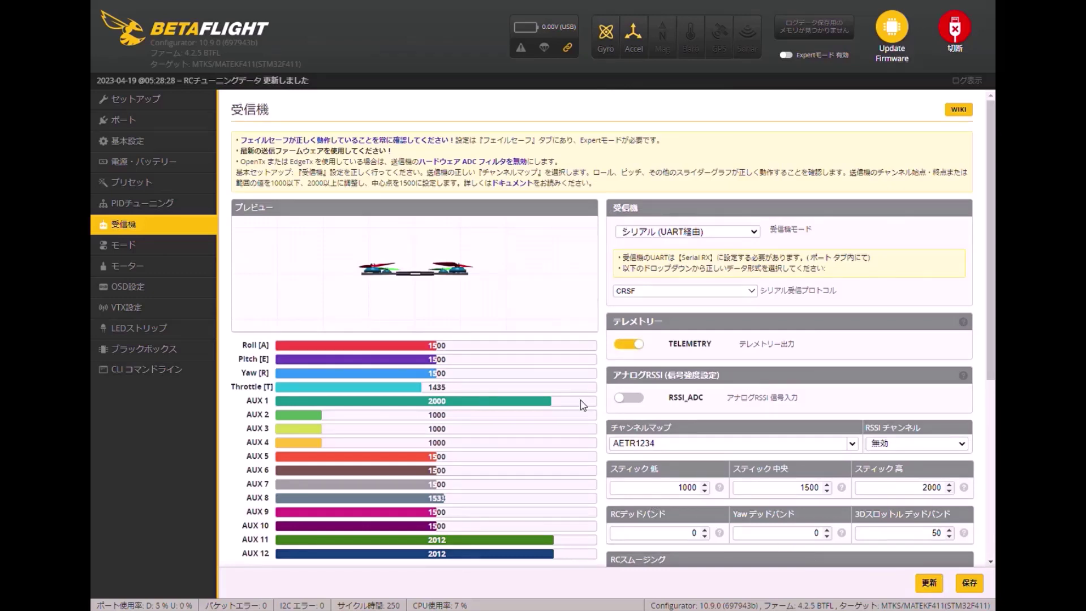
Step: Show the unused flight modes and add a BEEPER range on AUX 1 from 1625 to 2100
{"action": "left_click", "coordinate": [206, 250]}
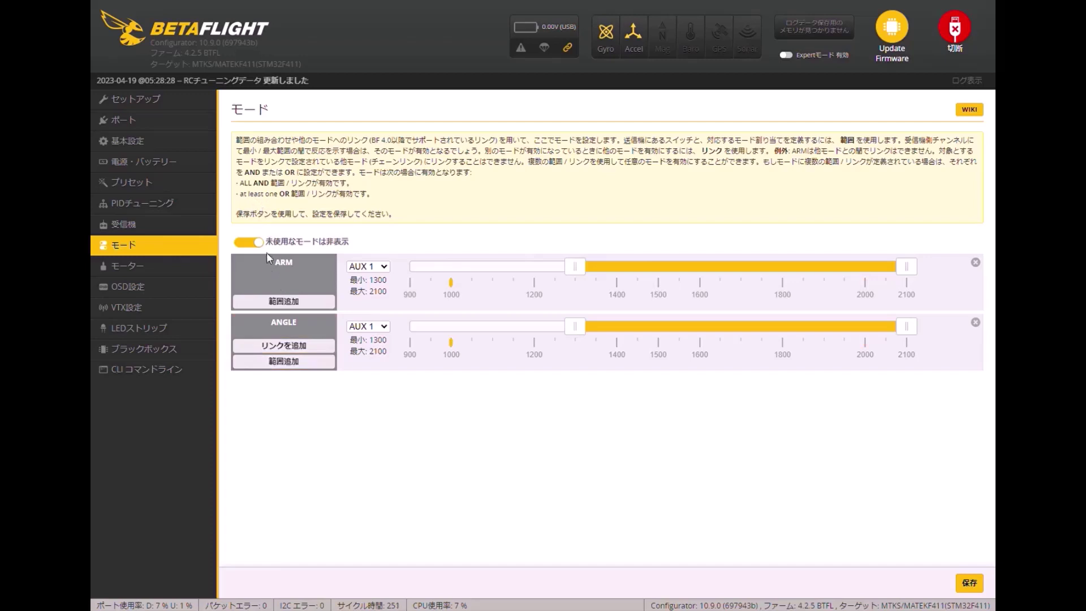
{"action": "left_click", "coordinate": [249, 242]}
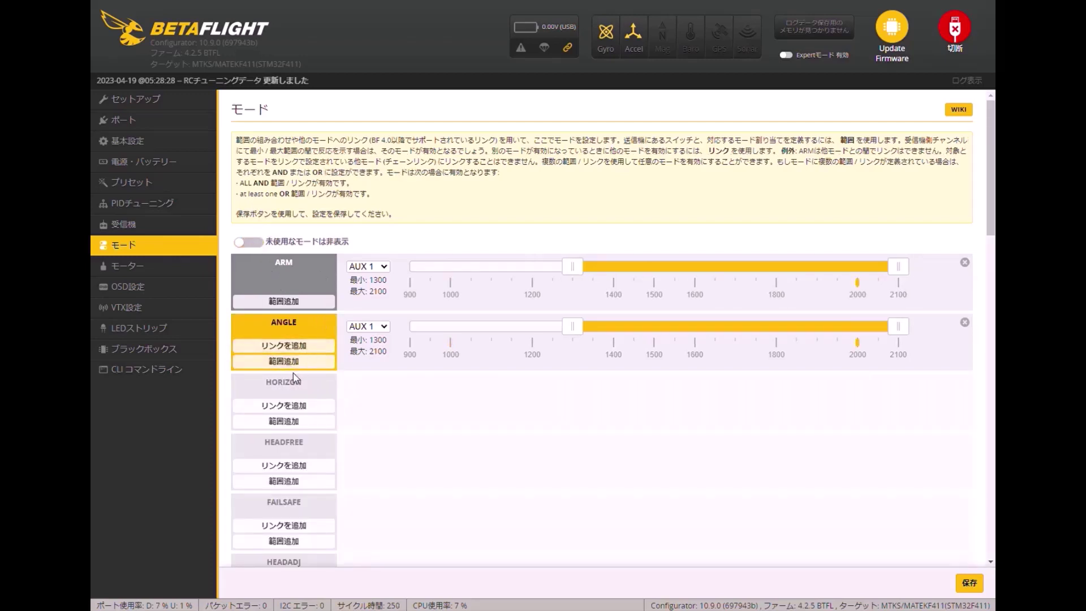
{"action": "scroll", "coordinate": [389, 333], "scroll_direction": "down", "scroll_amount": 1}
{"action": "scroll", "coordinate": [373, 383], "scroll_direction": "down", "scroll_amount": 8}
{"action": "scroll", "coordinate": [350, 362], "scroll_direction": "up", "scroll_amount": 2}
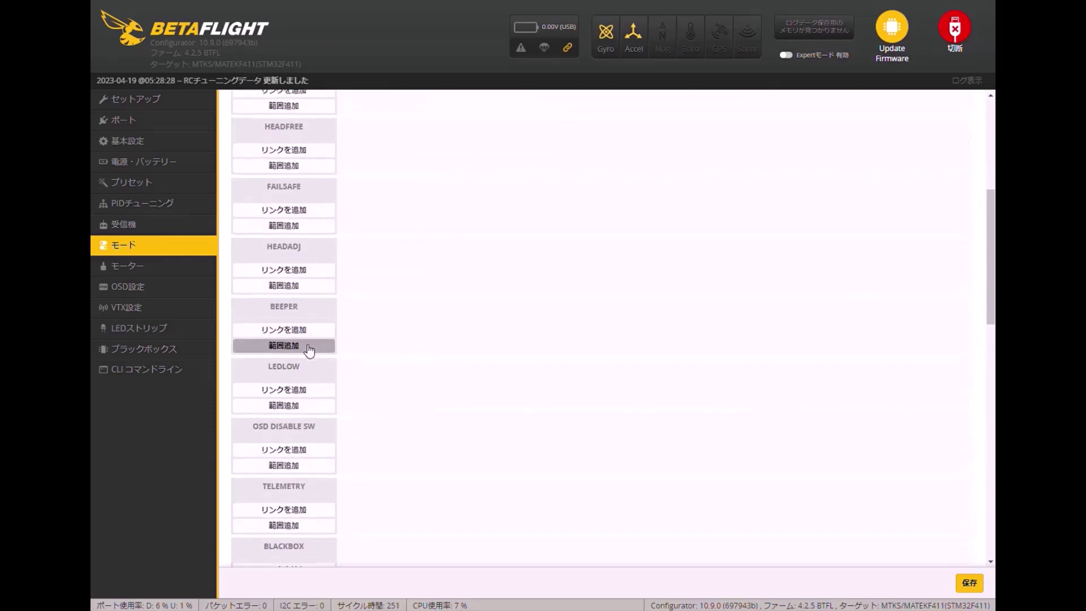
{"action": "left_click", "coordinate": [311, 337]}
{"action": "left_click", "coordinate": [965, 307]}
{"action": "left_click", "coordinate": [325, 347]}
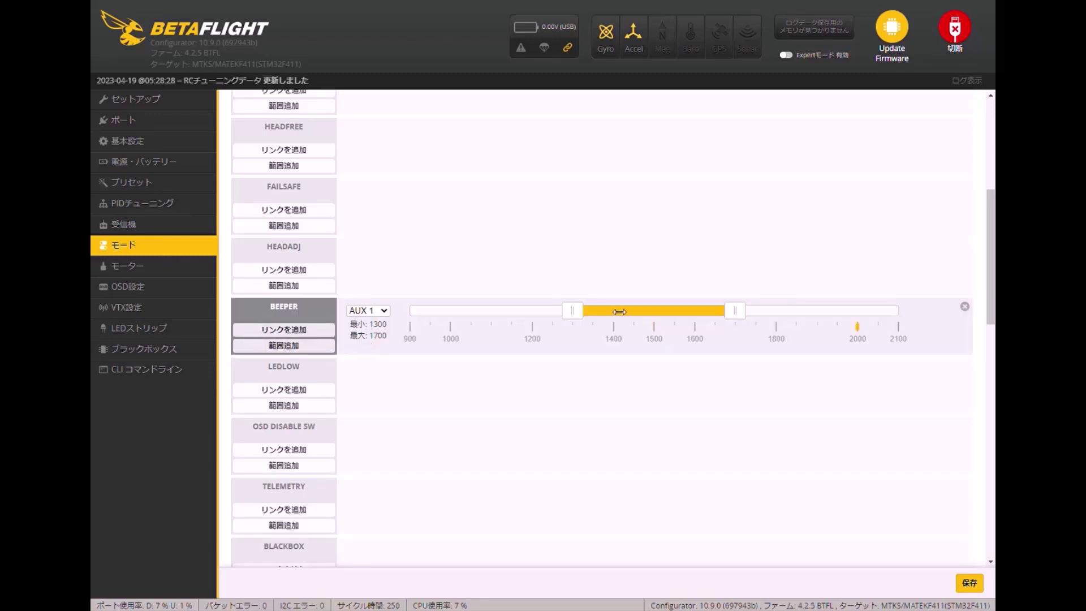
{"action": "left_click_drag", "start_coordinate": [736, 311], "coordinate": [936, 299]}
{"action": "left_click_drag", "start_coordinate": [573, 311], "coordinate": [708, 311]}
Step: Add an AIR MODE range on AUX 2 from 900 to 1700
{"action": "scroll", "coordinate": [433, 374], "scroll_direction": "down", "scroll_amount": 7}
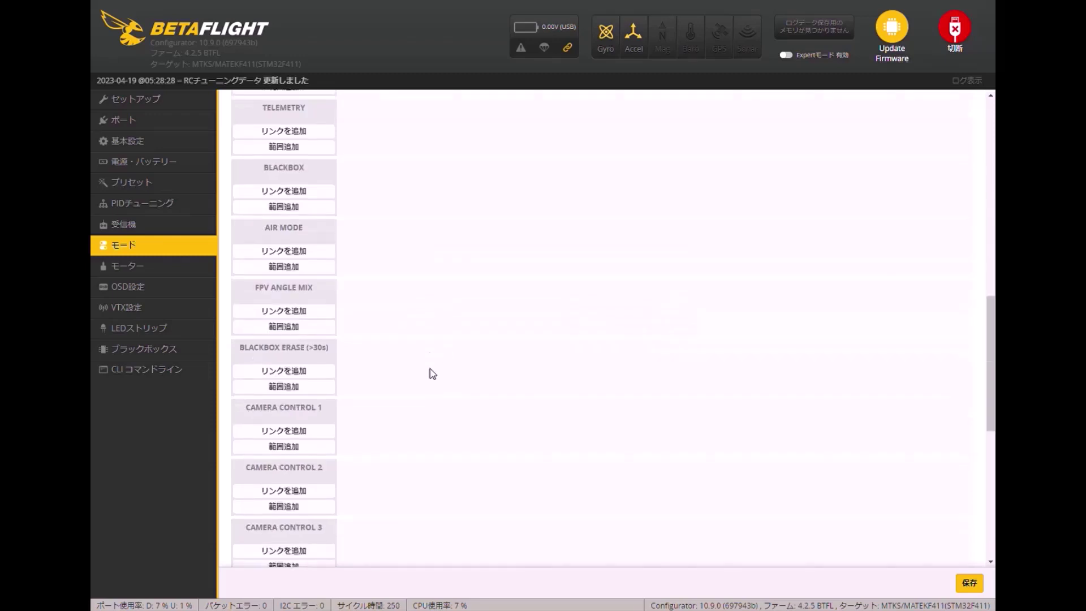
{"action": "left_click", "coordinate": [284, 267]}
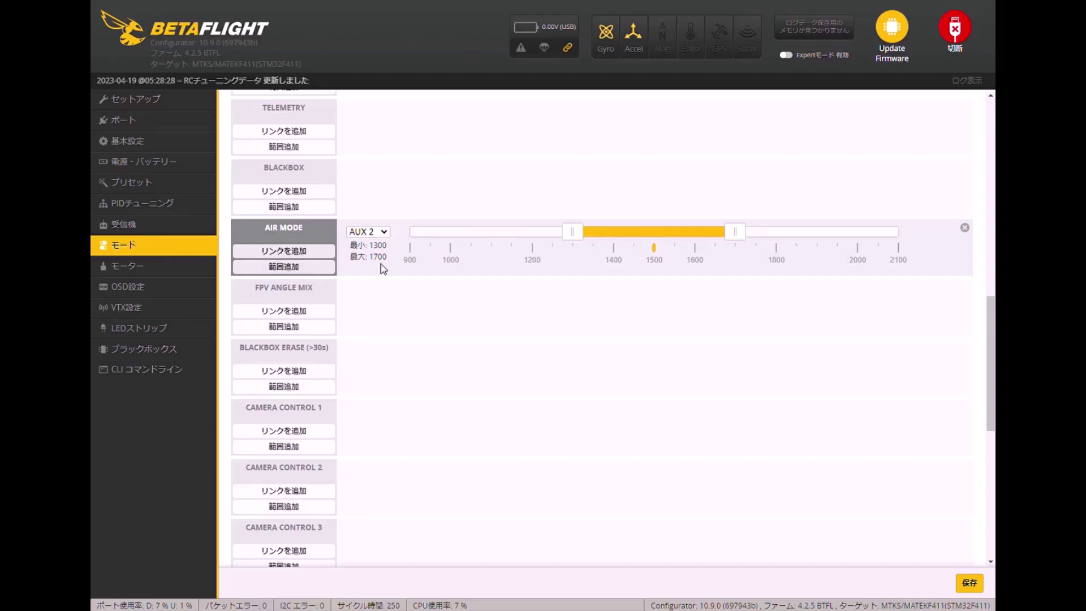
{"action": "left_click_drag", "start_coordinate": [564, 238], "coordinate": [402, 236]}
Step: Add a FLIP OVER AFTER CRASH range on AUX 3 from 1575 to 2100
{"action": "scroll", "coordinate": [362, 340], "scroll_direction": "down", "scroll_amount": 3}
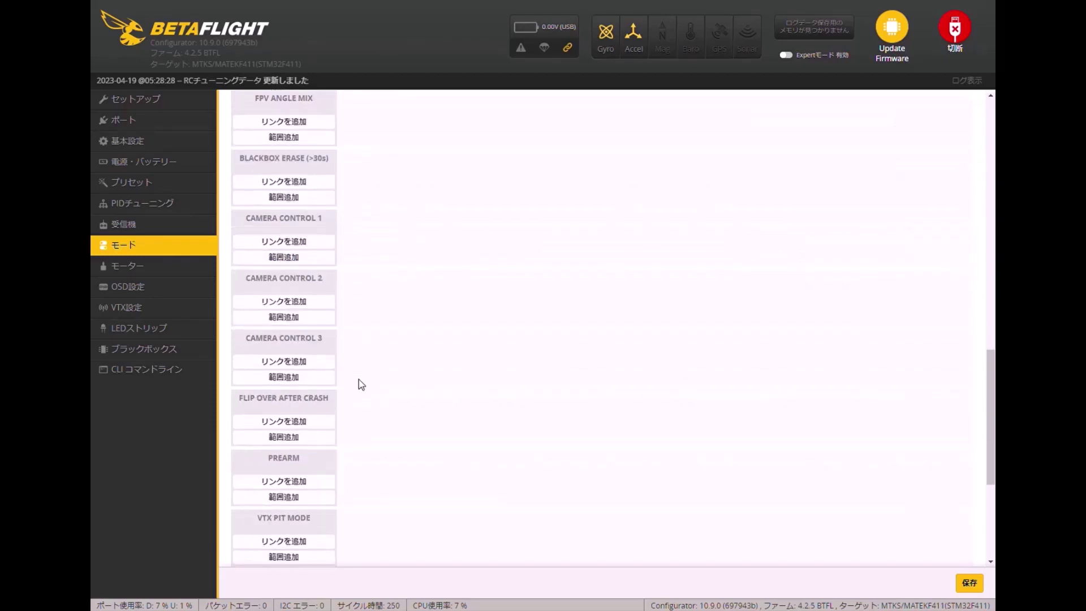
{"action": "left_click", "coordinate": [288, 437]}
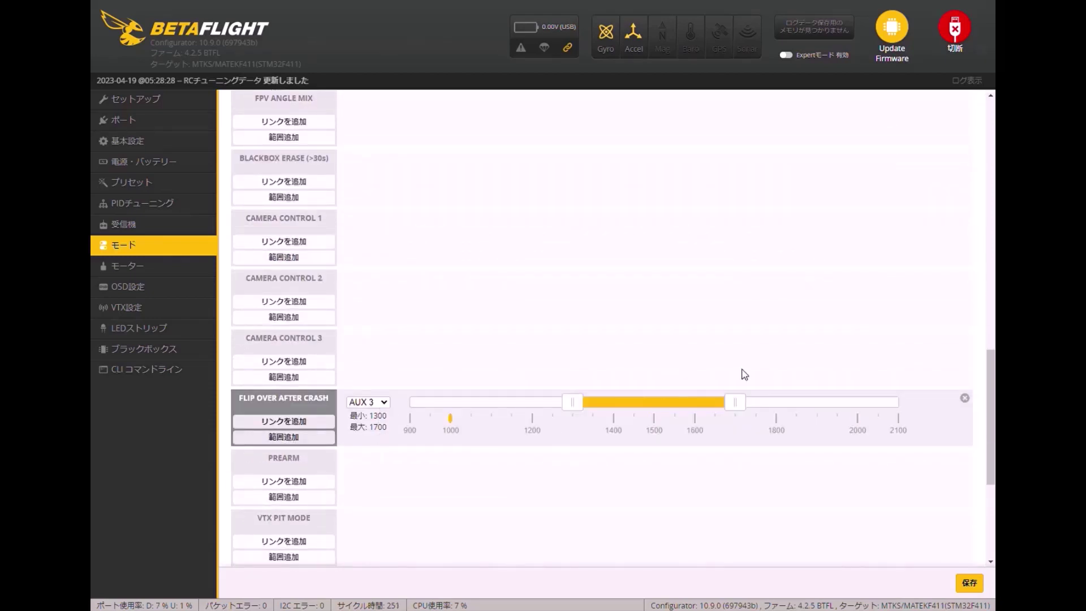
{"action": "left_click_drag", "start_coordinate": [735, 402], "coordinate": [918, 411]}
{"action": "left_click_drag", "start_coordinate": [572, 402], "coordinate": [687, 402]}
Step: Assign ANGLE to AUX 2 and add a second ARM range on AUX 3 from 1325 to 2100
{"action": "scroll", "coordinate": [431, 460], "scroll_direction": "down", "scroll_amount": 5}
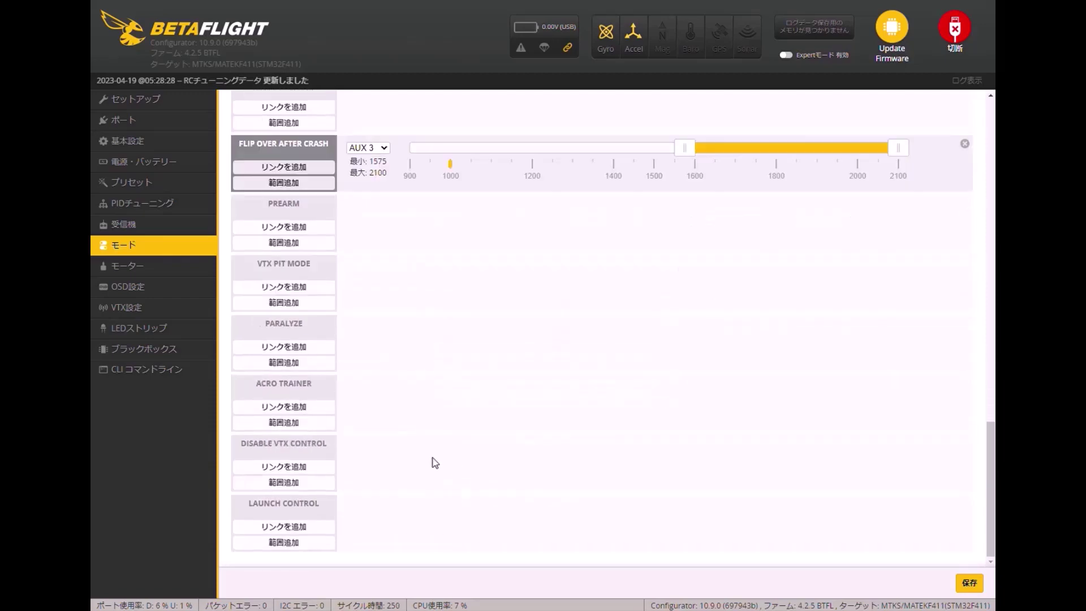
{"action": "scroll", "coordinate": [433, 461], "scroll_direction": "up", "scroll_amount": 15}
{"action": "scroll", "coordinate": [395, 396], "scroll_direction": "up", "scroll_amount": 2}
{"action": "scroll", "coordinate": [347, 354], "scroll_direction": "down", "scroll_amount": 2}
{"action": "scroll", "coordinate": [328, 317], "scroll_direction": "up", "scroll_amount": 3}
{"action": "left_click", "coordinate": [316, 299]}
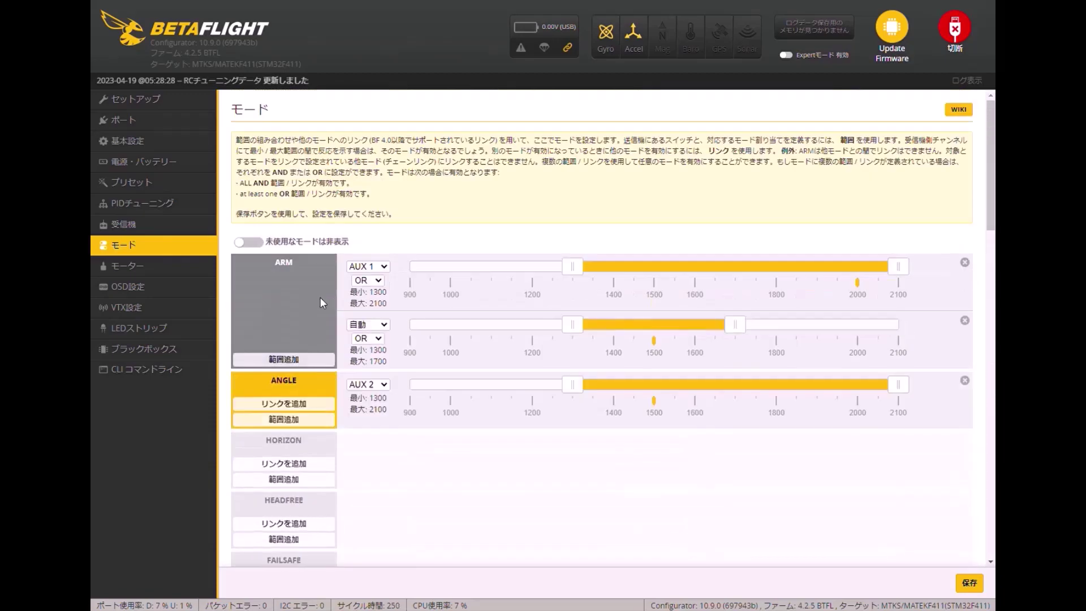
{"action": "left_click_drag", "start_coordinate": [736, 327], "coordinate": [899, 327]}
{"action": "mouse_move", "coordinate": [572, 328]}
{"action": "left_mouse_down"}
{"action": "mouse_move", "coordinate": [601, 332]}
{"action": "mouse_move", "coordinate": [592, 333]}
{"action": "left_mouse_up"}
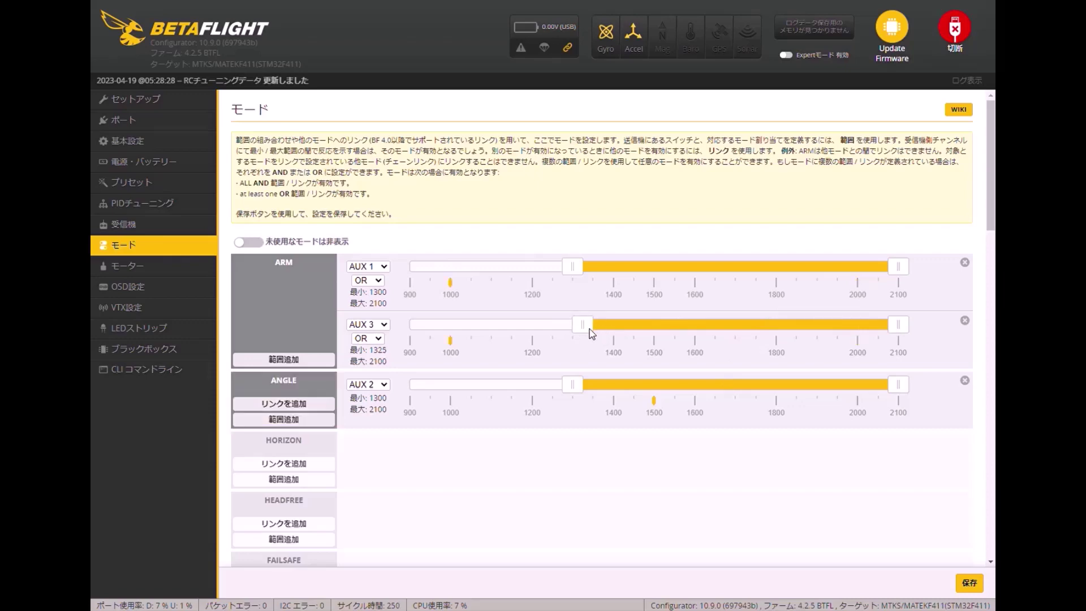
Step: Hide the unused modes and save the mode configuration
{"action": "left_click", "coordinate": [249, 241]}
{"action": "scroll", "coordinate": [842, 489], "scroll_direction": "down", "scroll_amount": 2}
{"action": "left_click", "coordinate": [967, 585]}
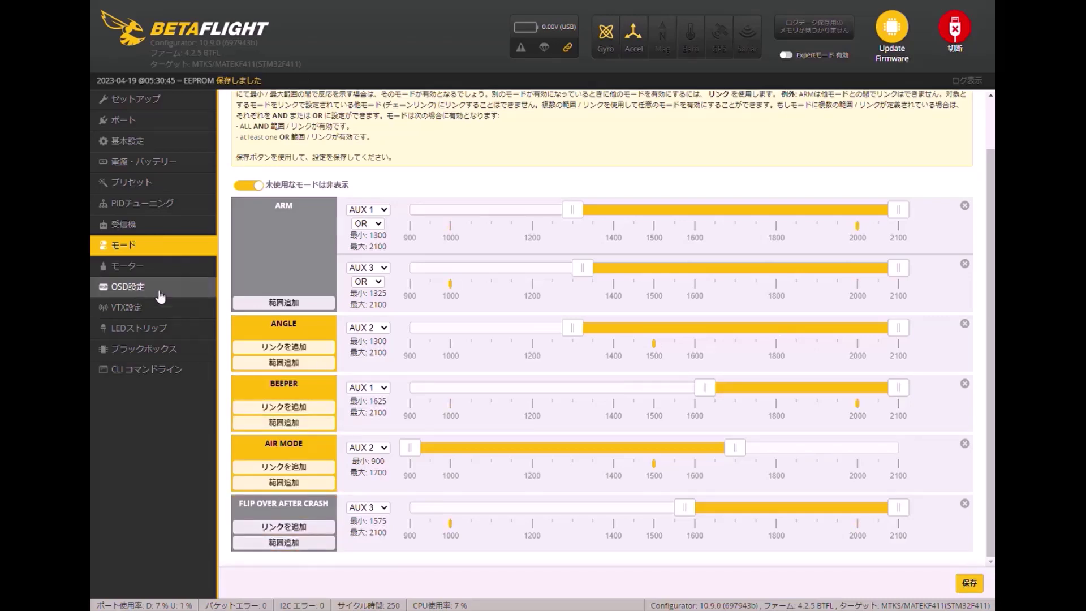
Step: Open the OSD settings and enable the average battery cell voltage element for OSD Profile 1
{"action": "left_click", "coordinate": [165, 272]}
{"action": "left_click", "coordinate": [174, 294]}
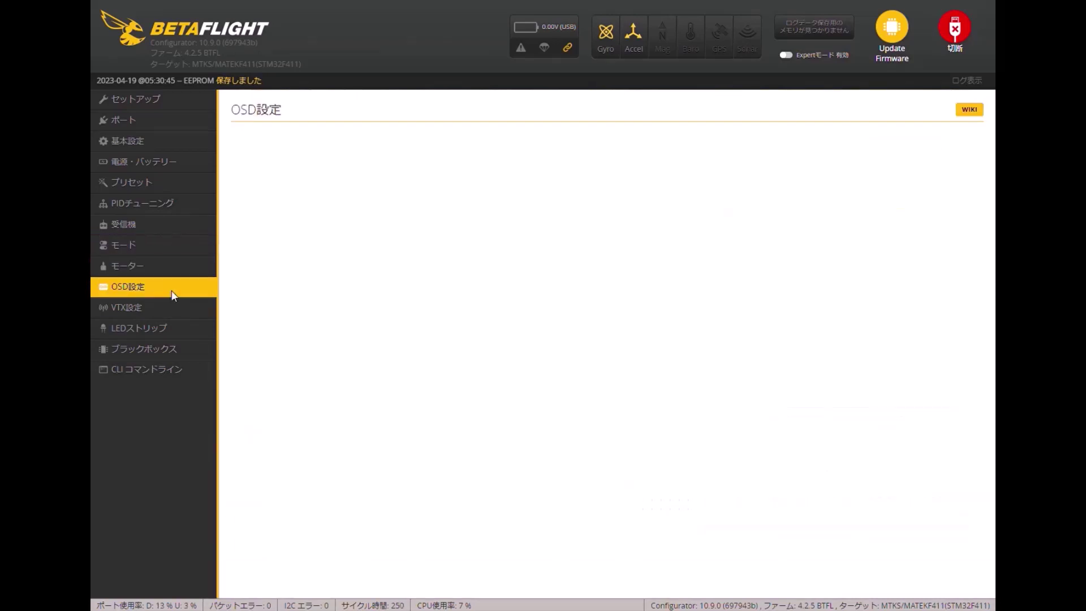
{"action": "scroll", "coordinate": [420, 318], "scroll_direction": "down", "scroll_amount": 15}
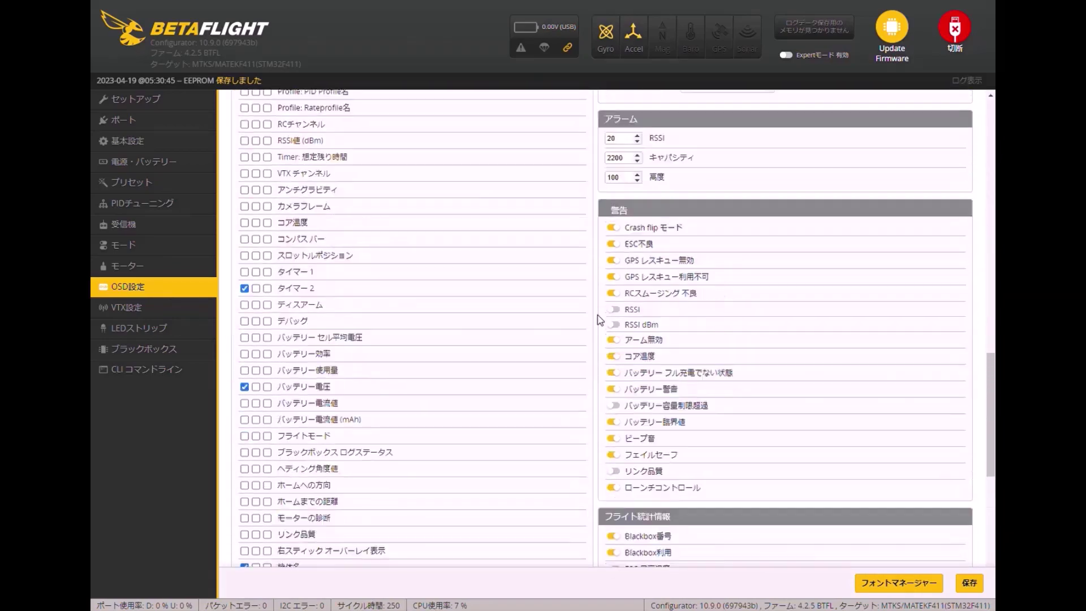
{"action": "scroll", "coordinate": [600, 321], "scroll_direction": "up", "scroll_amount": 15}
{"action": "scroll", "coordinate": [338, 384], "scroll_direction": "down", "scroll_amount": 5}
{"action": "scroll", "coordinate": [337, 383], "scroll_direction": "up", "scroll_amount": 10}
{"action": "scroll", "coordinate": [240, 425], "scroll_direction": "down", "scroll_amount": 18}
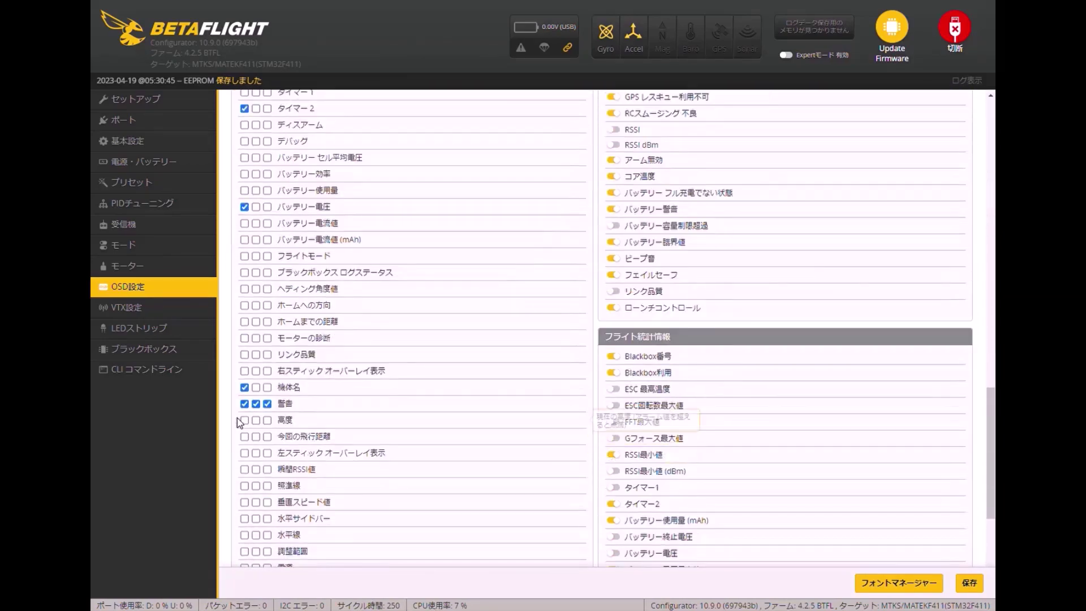
{"action": "left_click", "coordinate": [245, 157]}
{"action": "scroll", "coordinate": [255, 240], "scroll_direction": "up", "scroll_amount": 1}
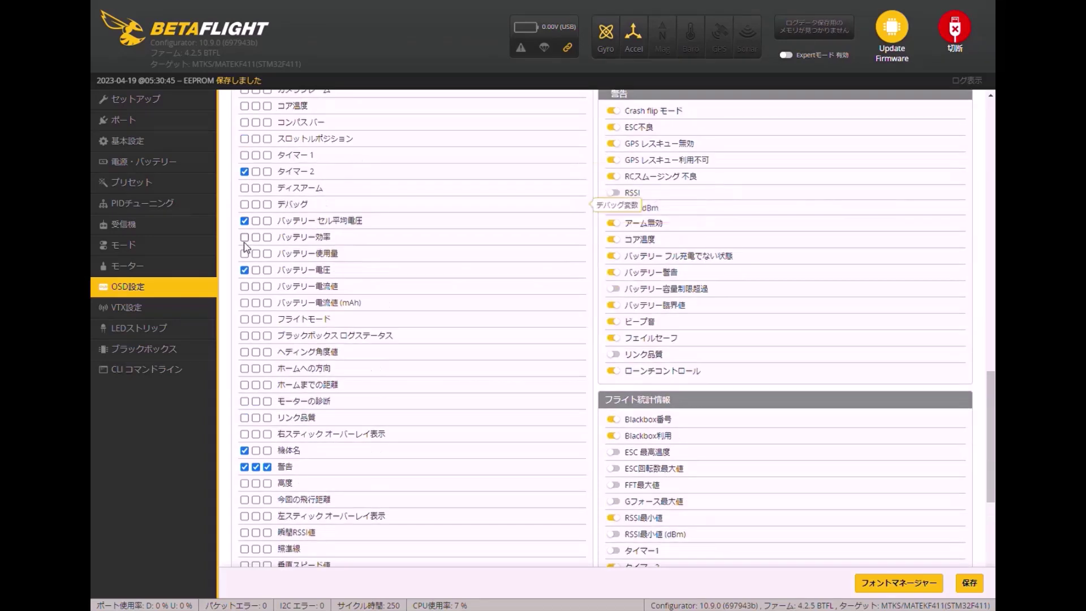
Step: Enable the link quality, flight mode and VTX channel elements for OSD Profile 1
{"action": "scroll", "coordinate": [254, 240], "scroll_direction": "down", "scroll_amount": 4}
{"action": "scroll", "coordinate": [238, 323], "scroll_direction": "up", "scroll_amount": 2}
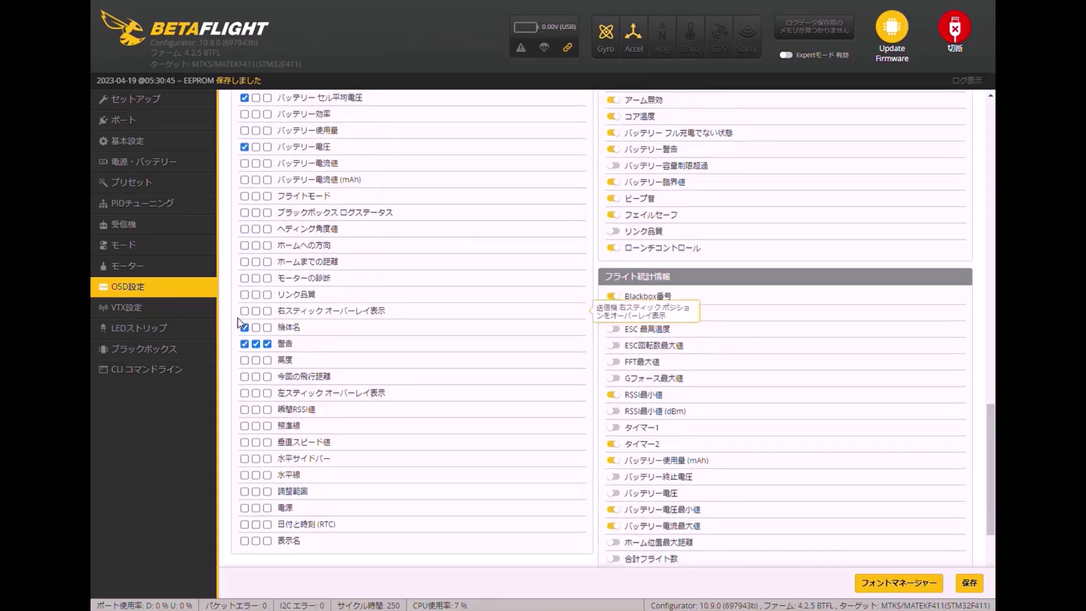
{"action": "scroll", "coordinate": [239, 323], "scroll_direction": "up", "scroll_amount": 1}
{"action": "left_click", "coordinate": [247, 361]}
{"action": "left_click", "coordinate": [245, 261]}
{"action": "scroll", "coordinate": [247, 308], "scroll_direction": "up", "scroll_amount": 2}
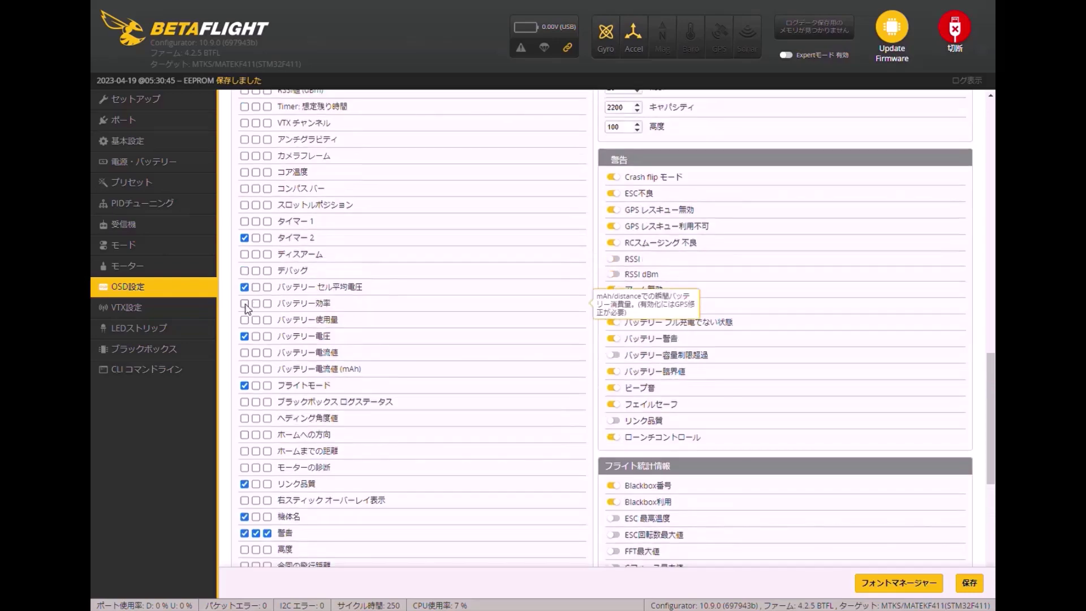
{"action": "scroll", "coordinate": [247, 308], "scroll_direction": "up", "scroll_amount": 1}
Step: Place link quality at the preview's upper right beside the cell voltage and the VTX channel at its upper left
{"action": "scroll", "coordinate": [586, 394], "scroll_direction": "up", "scroll_amount": 13}
{"action": "scroll", "coordinate": [586, 393], "scroll_direction": "down", "scroll_amount": 1}
{"action": "left_click_drag", "start_coordinate": [586, 396], "coordinate": [763, 170]}
{"action": "left_click_drag", "start_coordinate": [490, 403], "coordinate": [271, 250]}
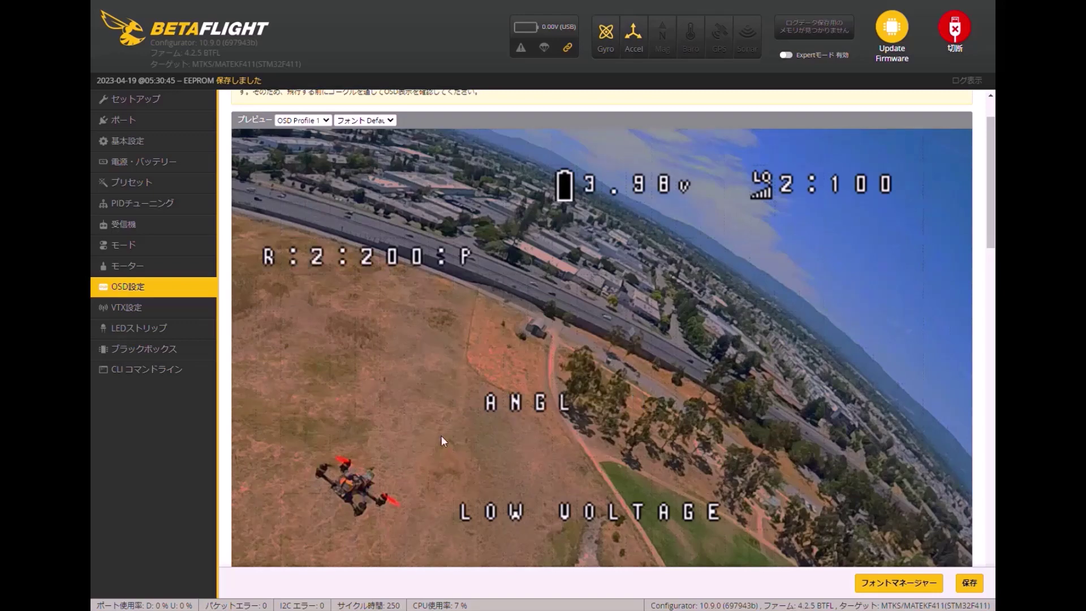
Step: Arrange the OSD preview with battery voltage directly above cell voltage and the flight mode in the lower-right area
{"action": "scroll", "coordinate": [365, 385], "scroll_direction": "down", "scroll_amount": 2}
{"action": "scroll", "coordinate": [594, 237], "scroll_direction": "up", "scroll_amount": 2}
{"action": "scroll", "coordinate": [605, 370], "scroll_direction": "down", "scroll_amount": 4}
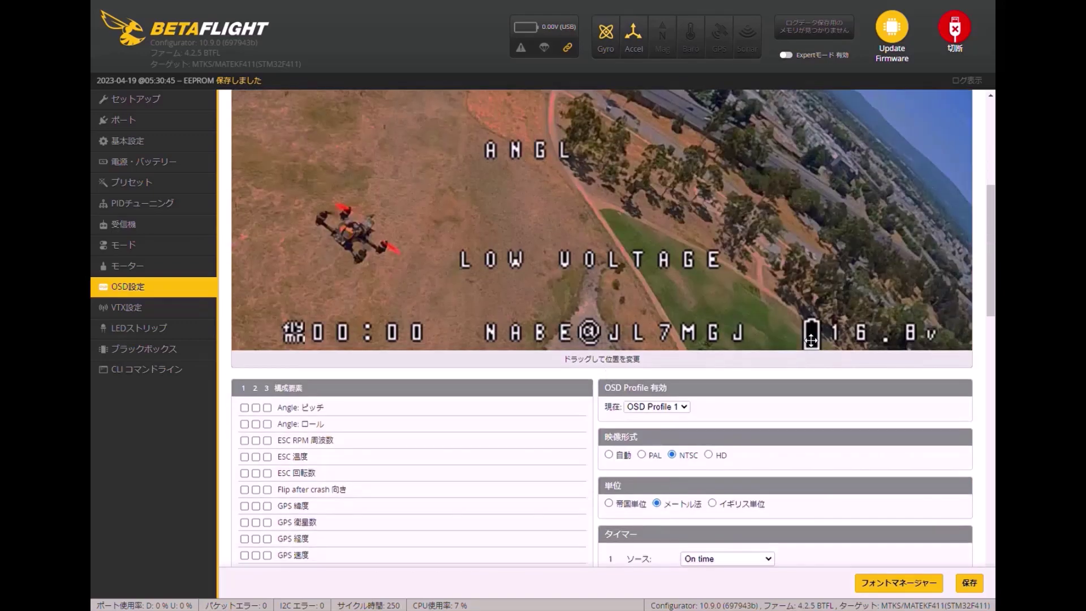
{"action": "scroll", "coordinate": [589, 134], "scroll_direction": "up", "scroll_amount": 1}
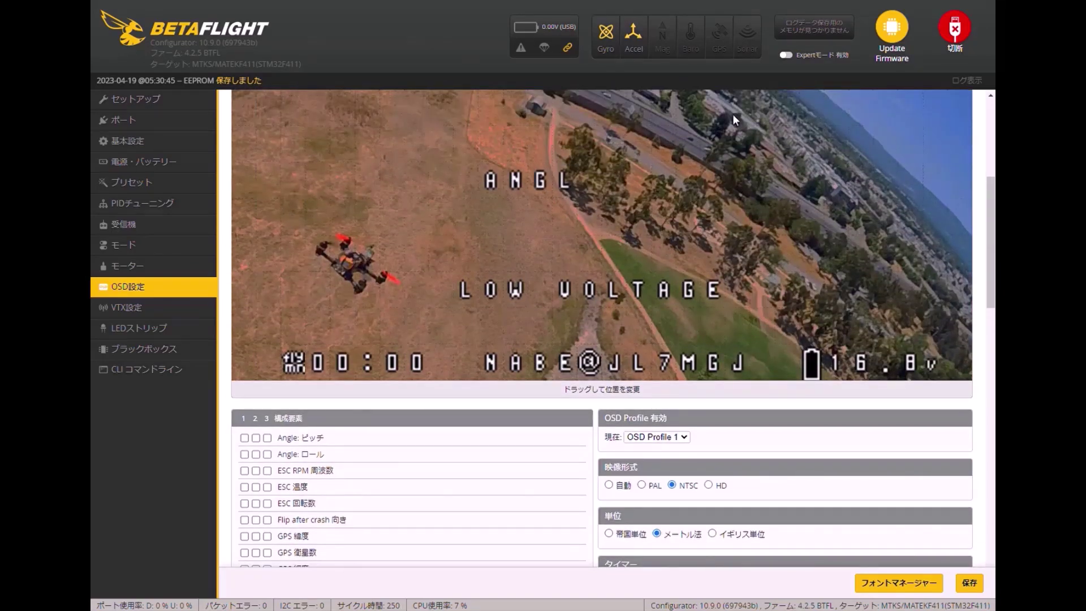
{"action": "scroll", "coordinate": [732, 113], "scroll_direction": "up", "scroll_amount": 5}
{"action": "left_click_drag", "start_coordinate": [563, 214], "coordinate": [562, 252]}
{"action": "left_click_drag", "start_coordinate": [737, 362], "coordinate": [852, 389]}
Step: Raise the craft name and flight timer by one row in the OSD preview, keeping the warning text above them
{"action": "scroll", "coordinate": [721, 294], "scroll_direction": "down", "scroll_amount": 3}
{"action": "left_click_drag", "start_coordinate": [562, 425], "coordinate": [562, 389]}
{"action": "left_click_drag", "start_coordinate": [303, 426], "coordinate": [304, 389]}
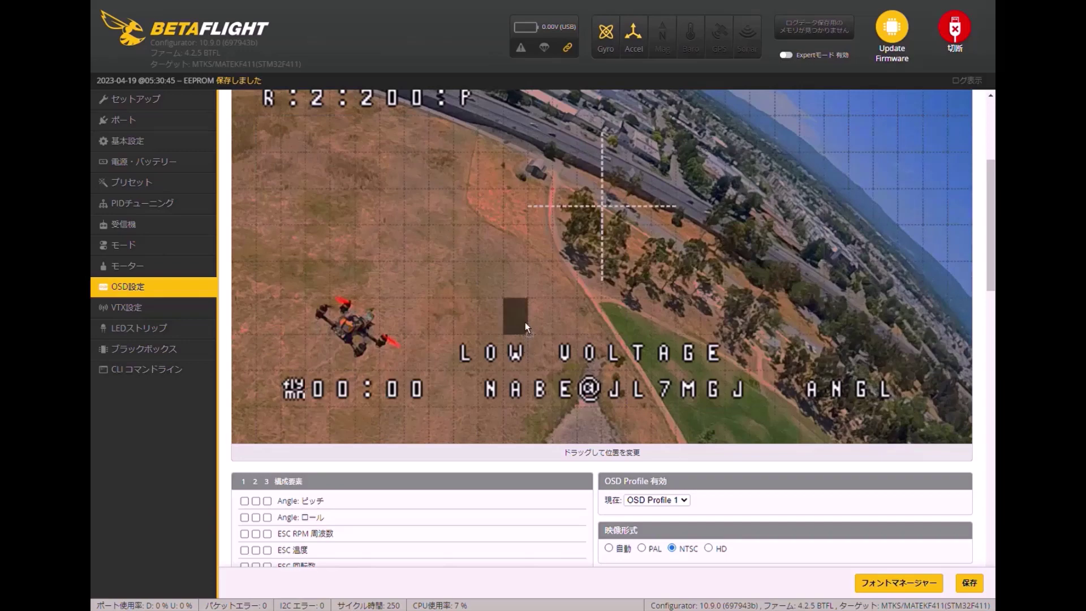
Step: Enable the crosshairs element for OSD Profile 1 and save the OSD configuration
{"action": "scroll", "coordinate": [485, 334], "scroll_direction": "down", "scroll_amount": 10}
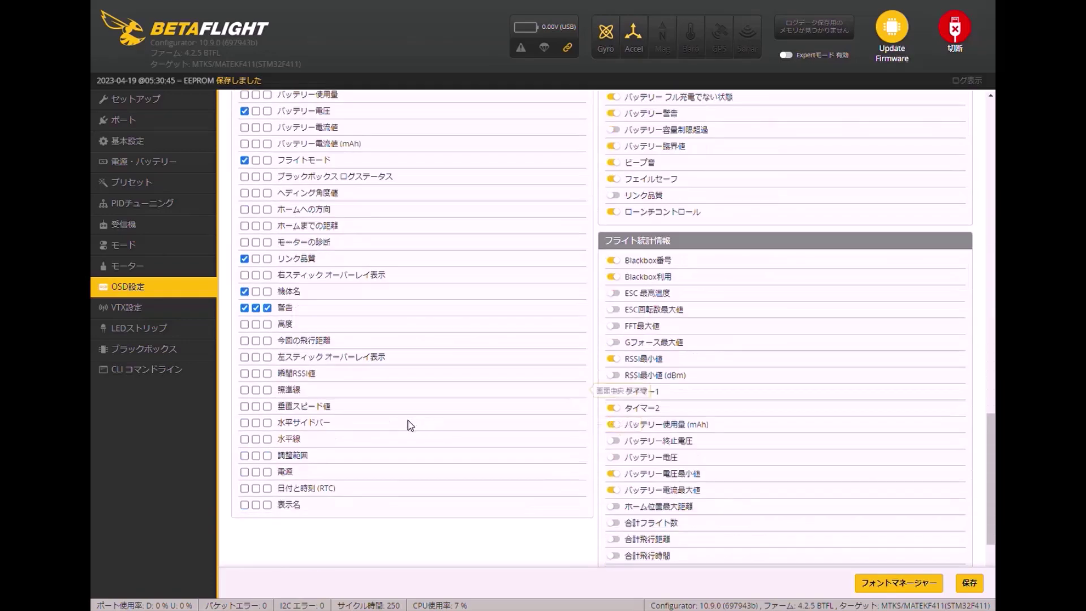
{"action": "left_click", "coordinate": [244, 390]}
{"action": "scroll", "coordinate": [461, 374], "scroll_direction": "up", "scroll_amount": 15}
{"action": "left_click", "coordinate": [967, 588]}
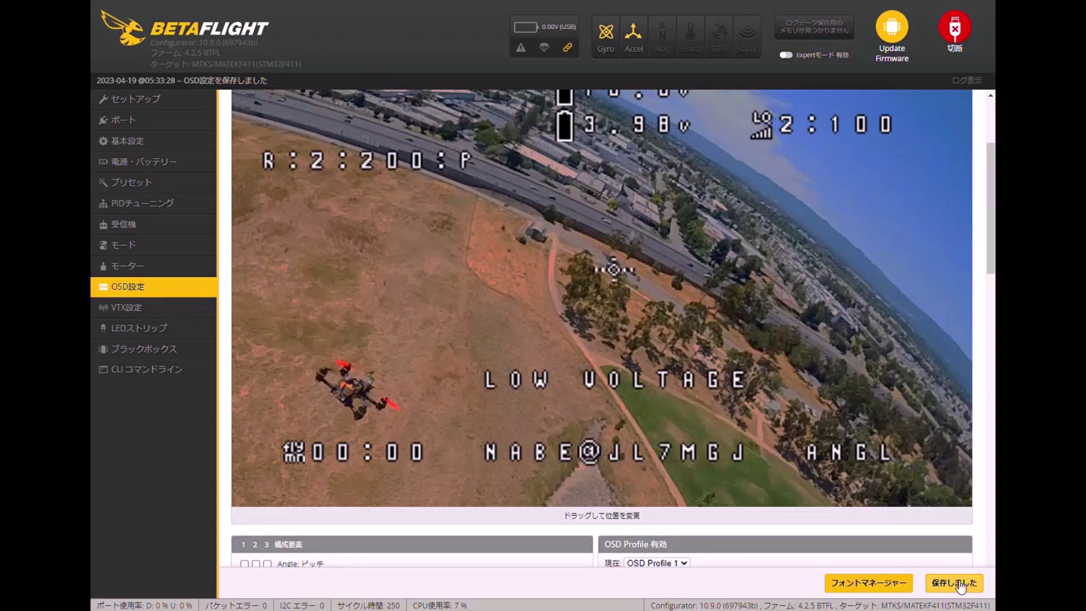
Step: Open the VTX settings and save them
{"action": "left_click", "coordinate": [158, 310]}
{"action": "left_click", "coordinate": [970, 583]}
Step: Check the blackbox and LED strip settings and disconnect the flight controller
{"action": "left_click", "coordinate": [187, 332]}
{"action": "left_click", "coordinate": [174, 346]}
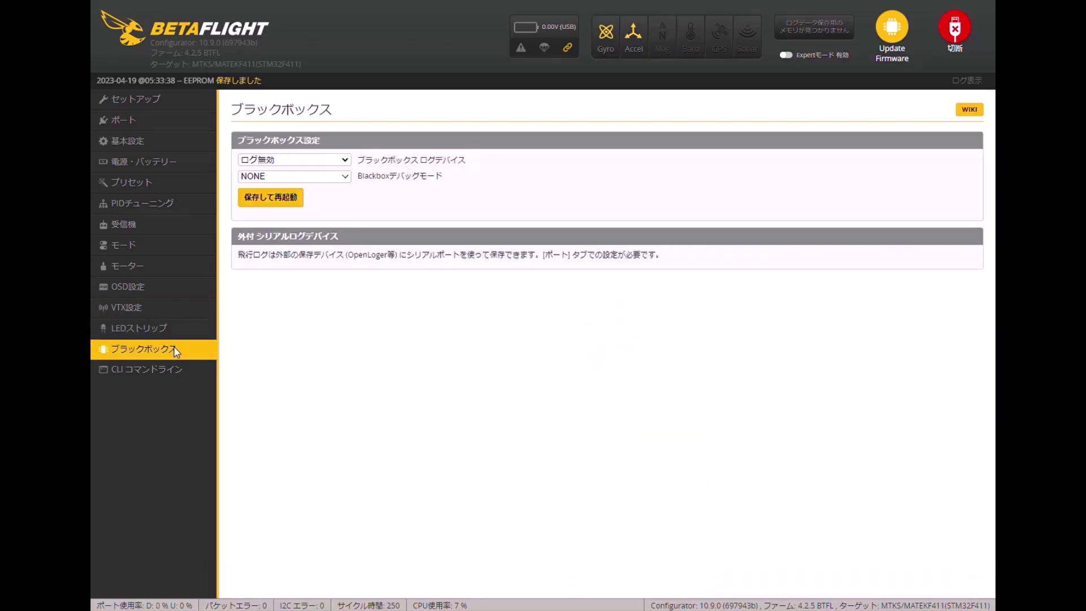
{"action": "left_click", "coordinate": [168, 334]}
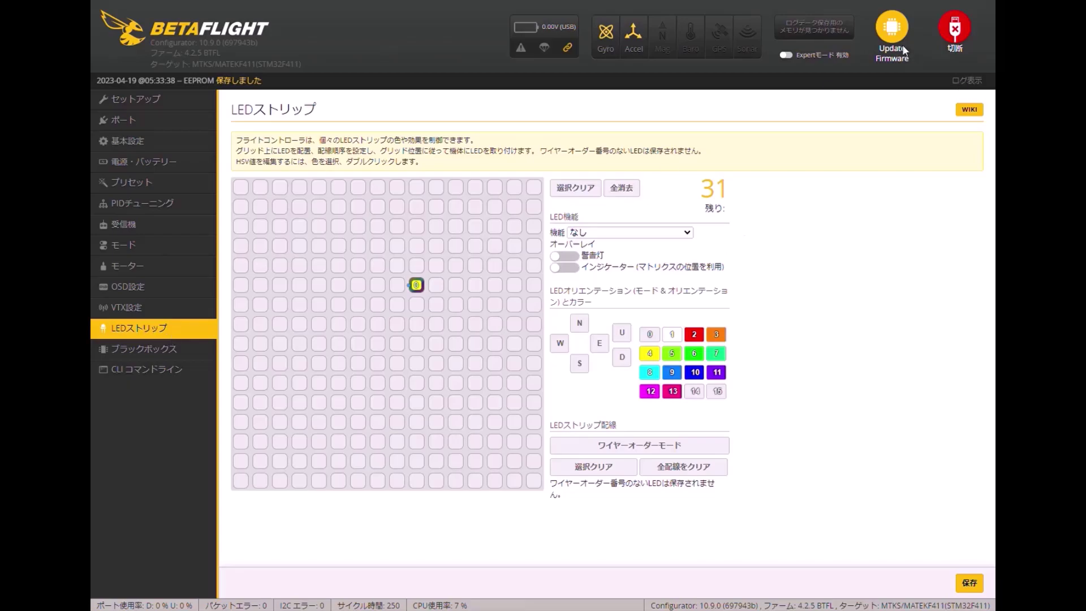
{"action": "left_click", "coordinate": [954, 31]}
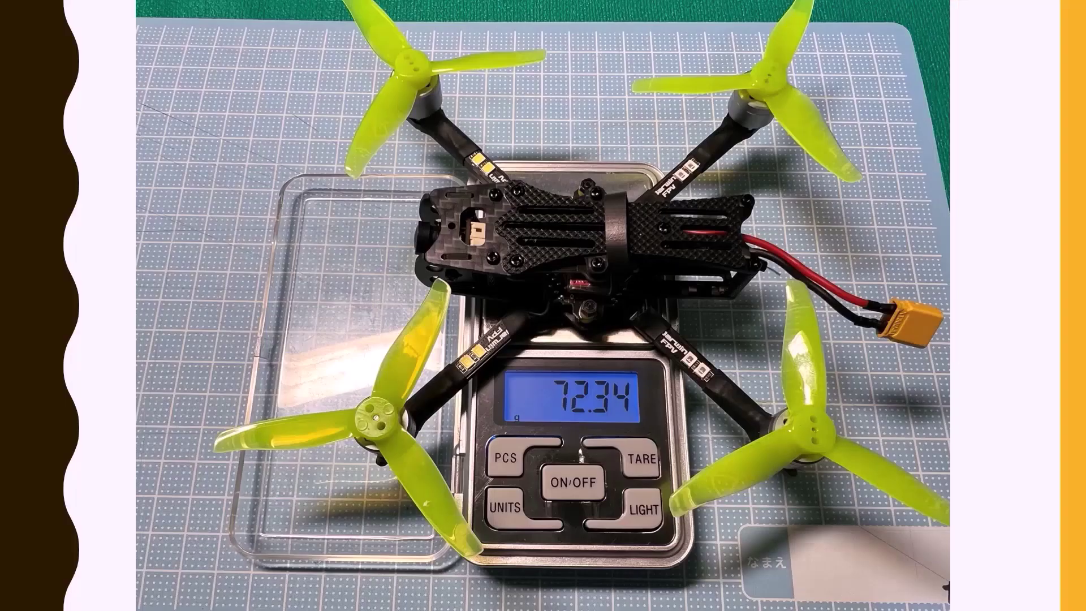